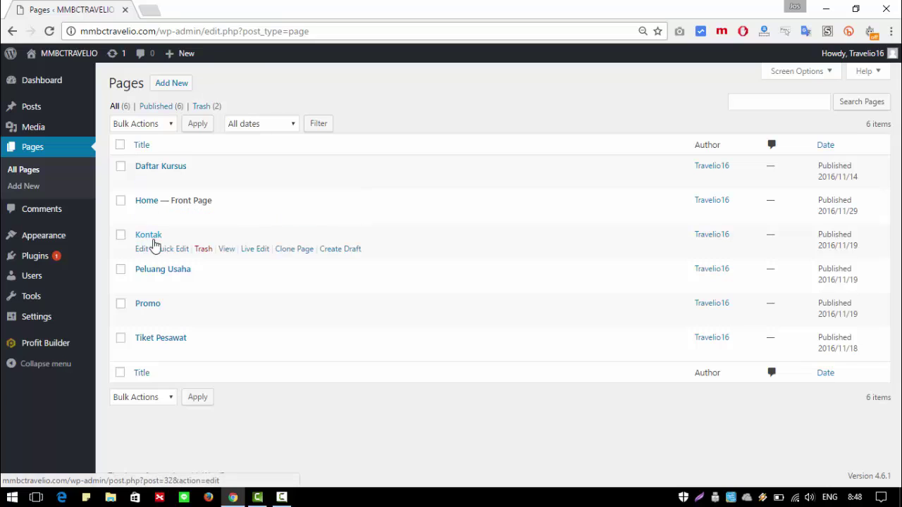
Step: Switch the Kontak page to the Profit Builder Full Width Page template and update it
left_click(142, 249)
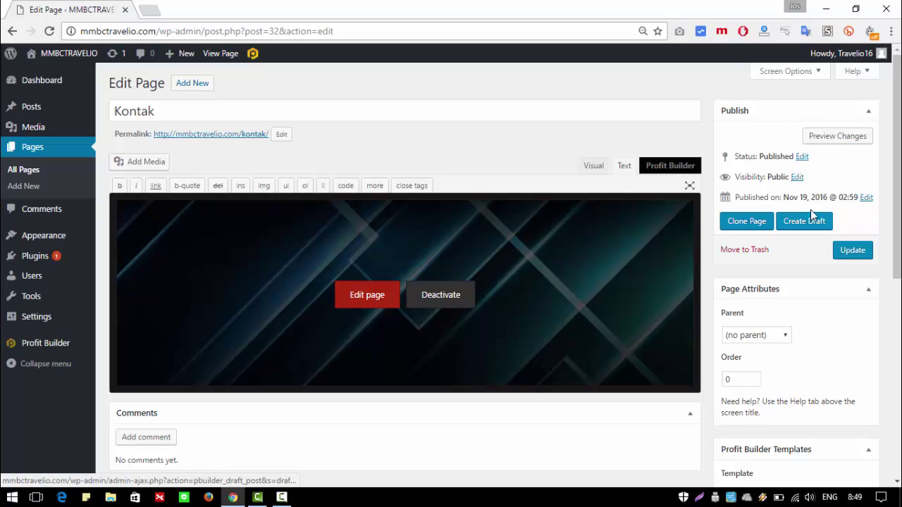
scroll(810, 211, "down", 1)
scroll(784, 284, "down", 2)
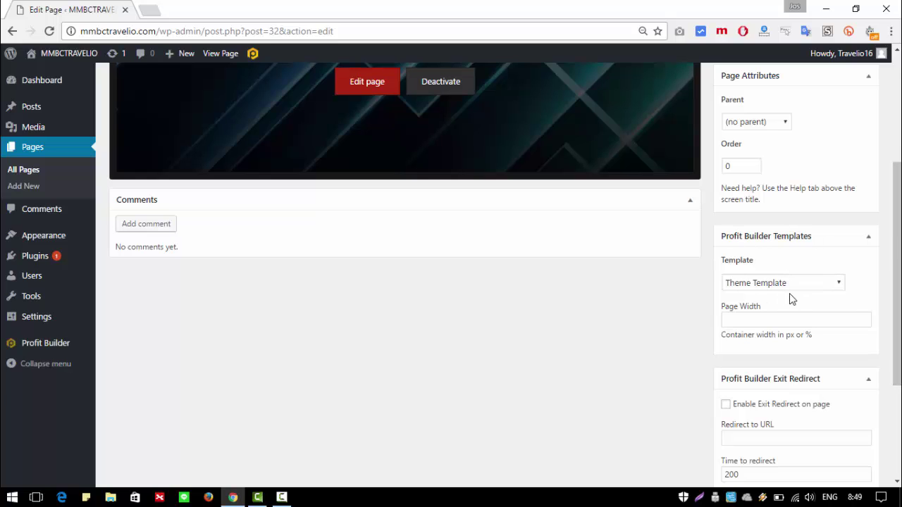
left_click(794, 285)
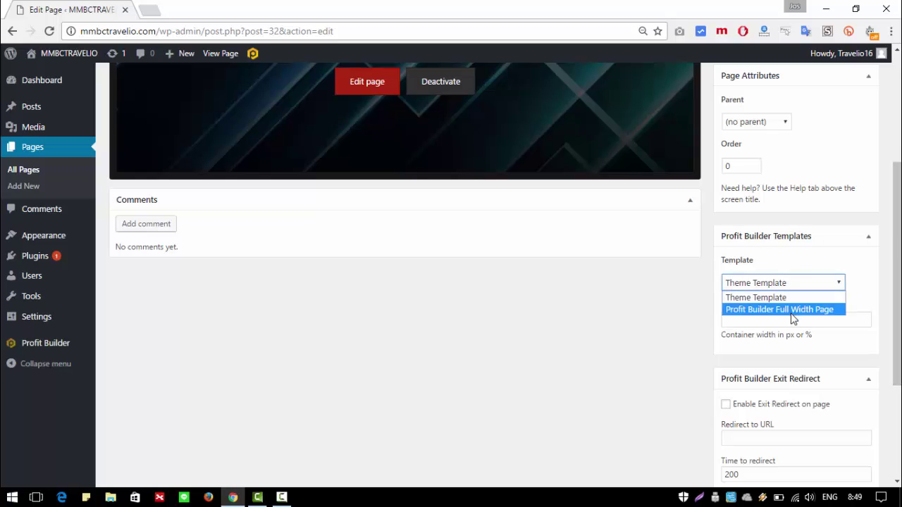
left_click(794, 310)
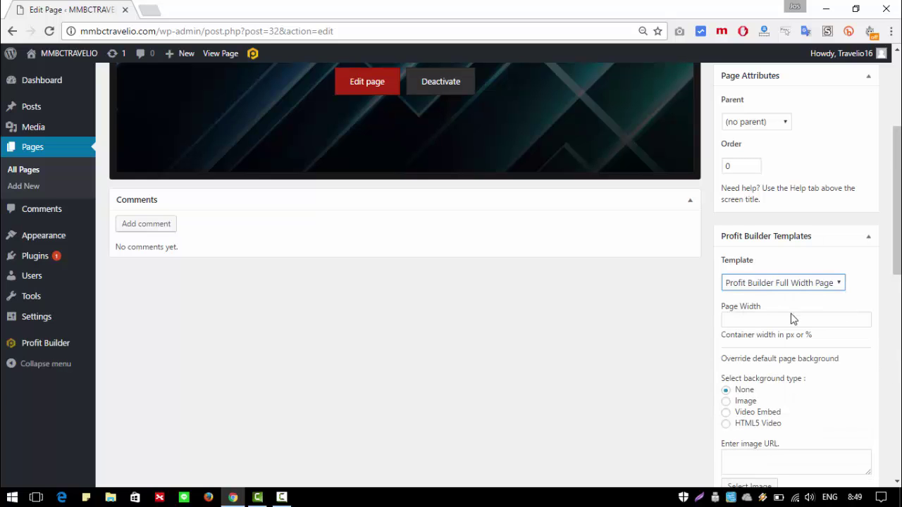
scroll(600, 254, "down", 6)
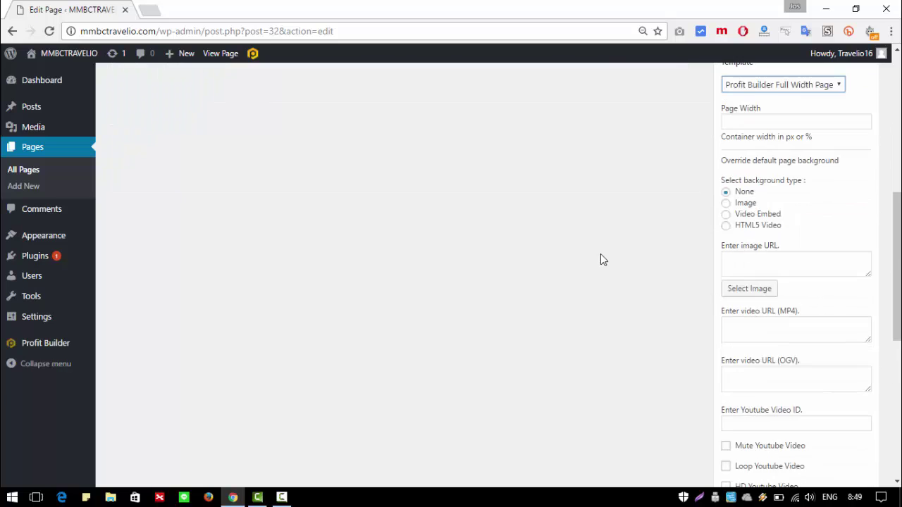
scroll(601, 254, "up", 5)
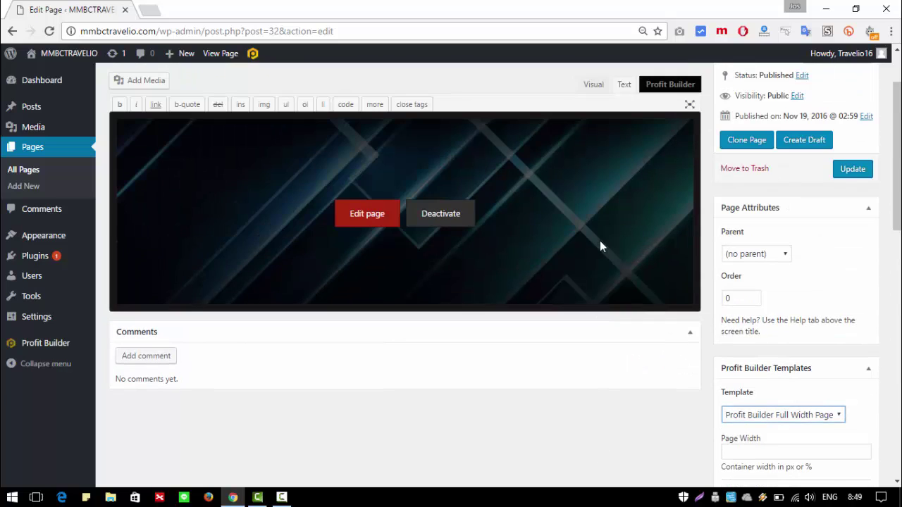
left_click(856, 170)
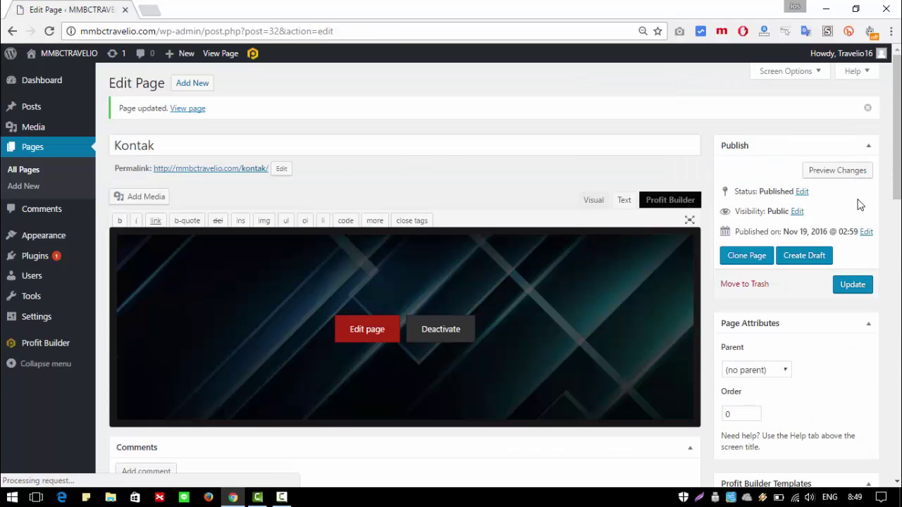
left_click_drag(895, 190, 895, 290)
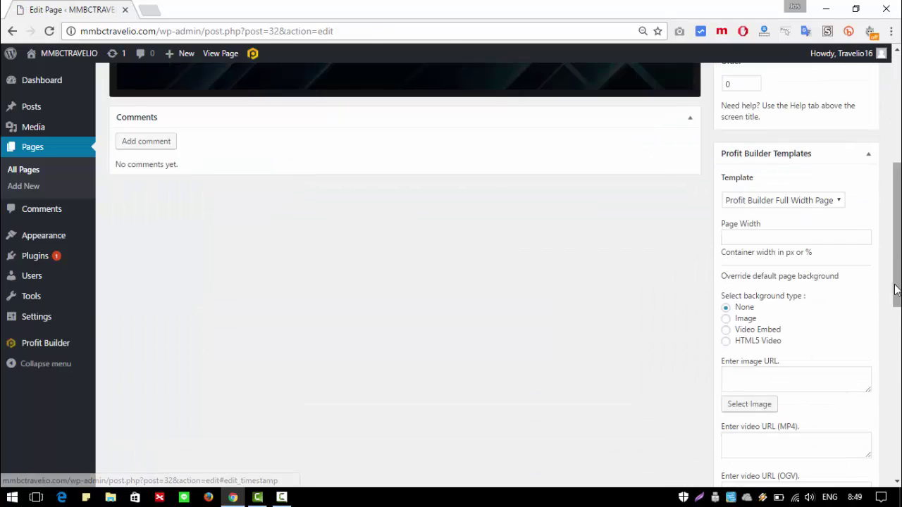
scroll(479, 261, "up", 4)
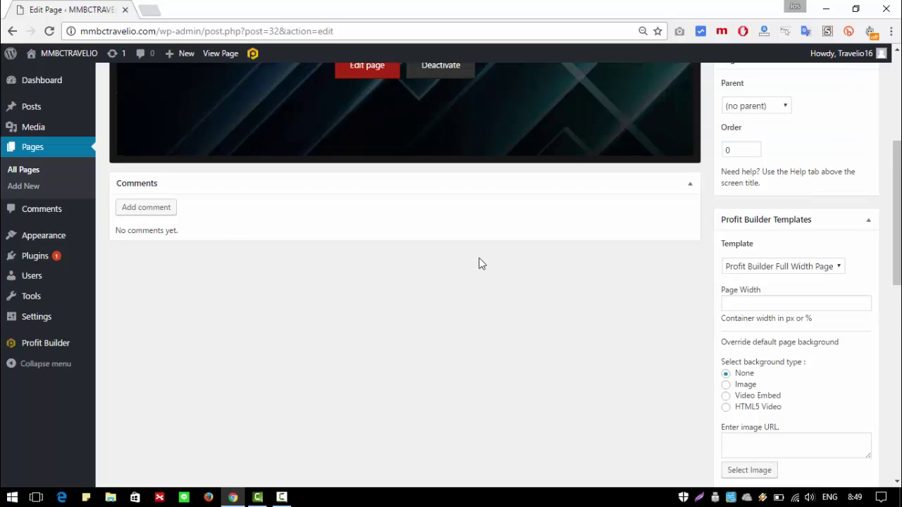
Step: Launch Profit Builder's visual editor for Kontak and bring up the row layout choices
left_click(364, 265)
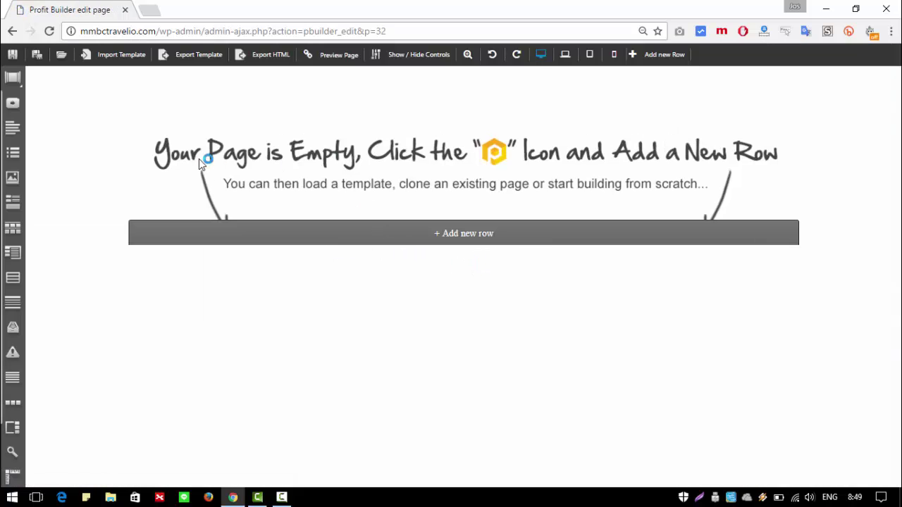
left_click(468, 234)
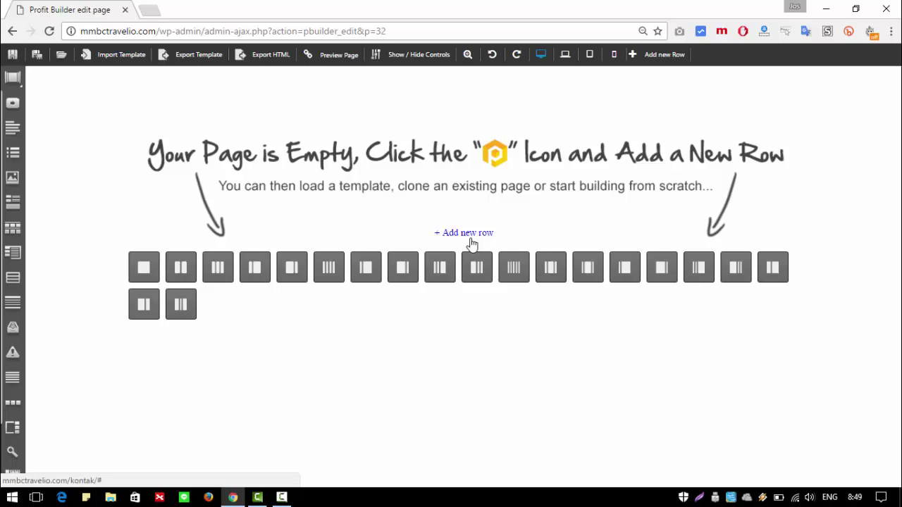
Step: Add a two-column row and put an Advanced-group Google Map in its left column
left_click(181, 268)
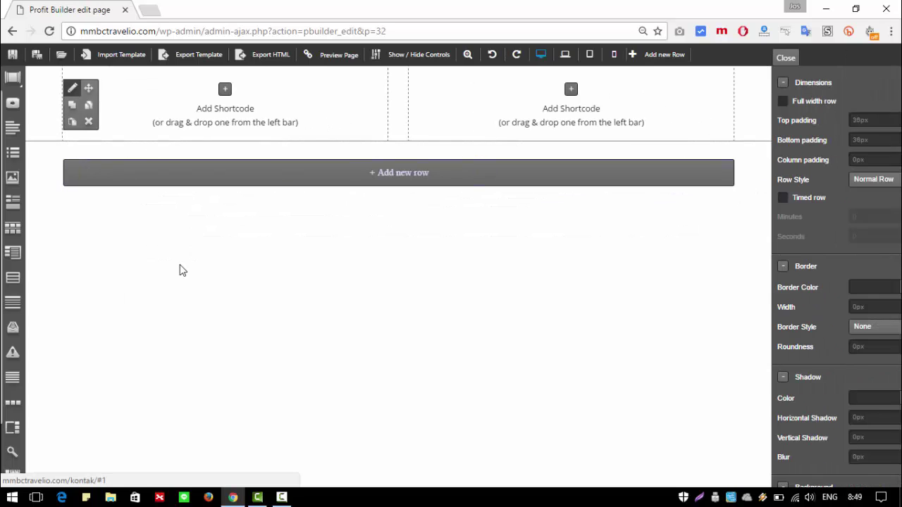
left_click(214, 91)
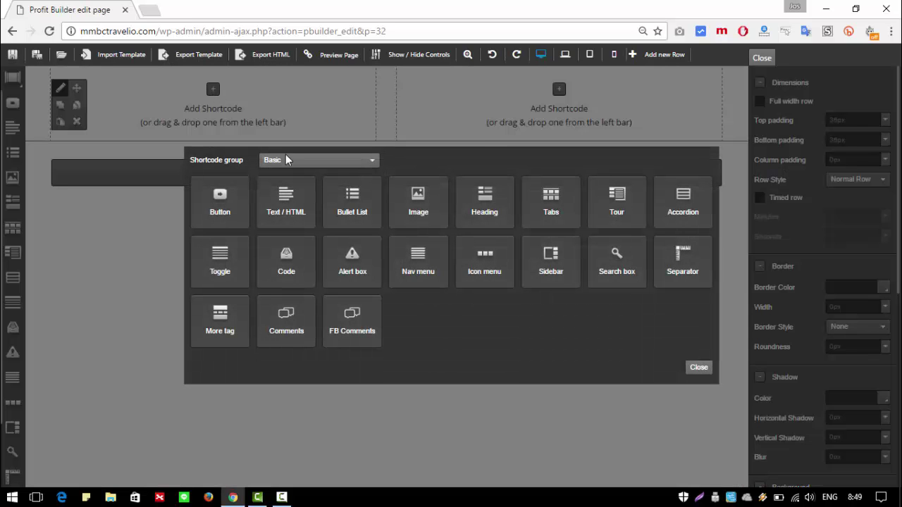
left_click(370, 161)
left_click(302, 232)
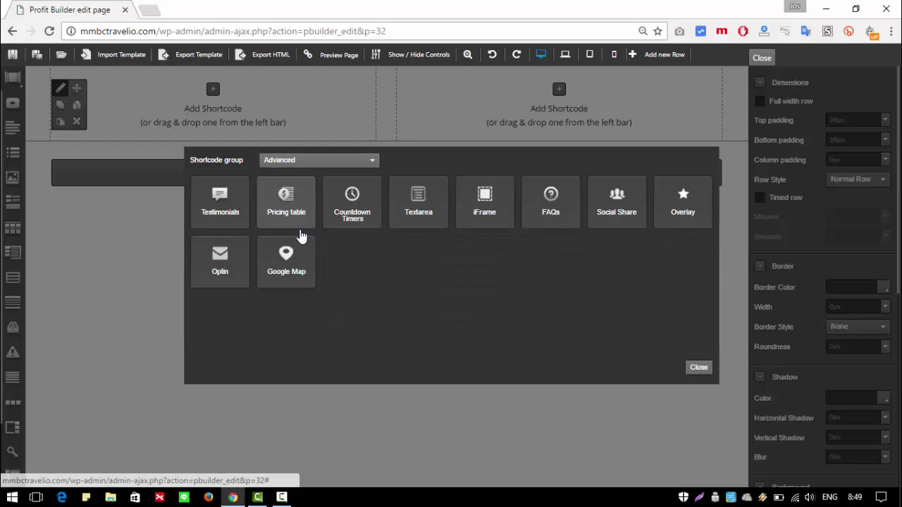
left_click(285, 271)
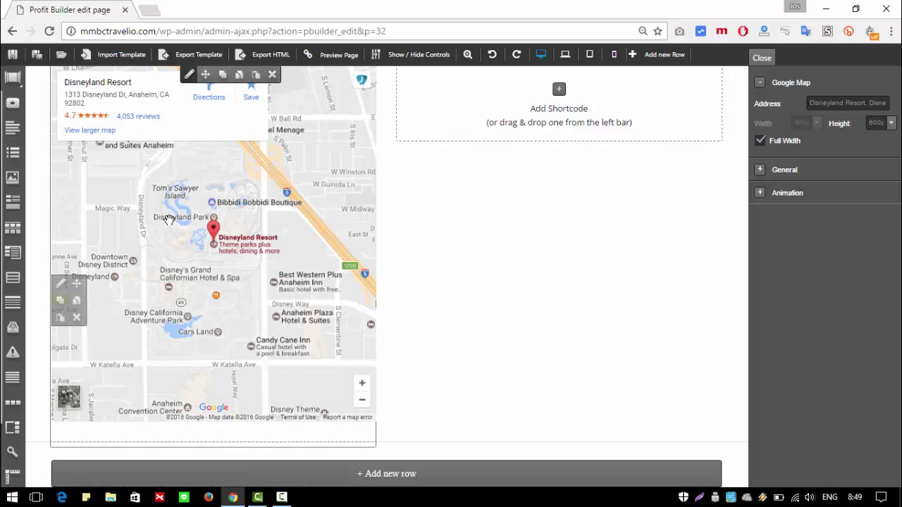
Step: Set the map address to 'kemanggisan, jakarta barat' and frame the Kemanggisan area
left_click(847, 103)
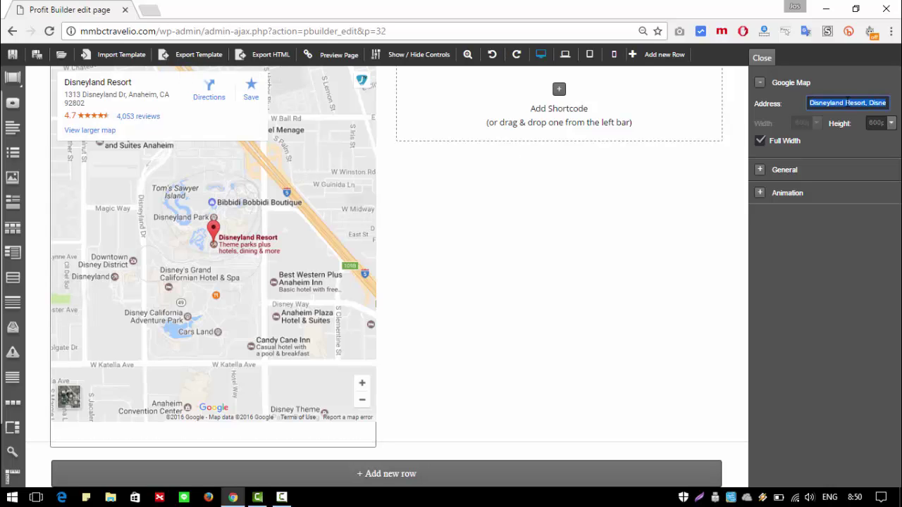
type("k")
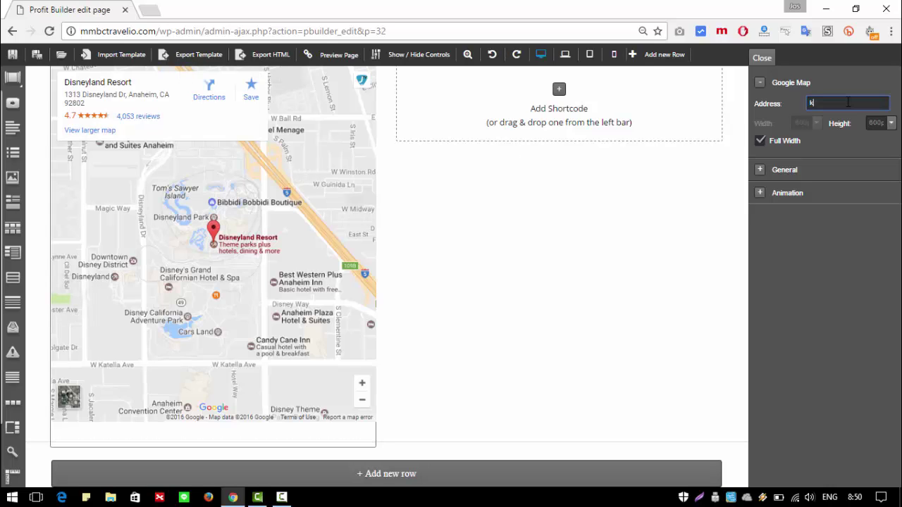
type("emanggisan")
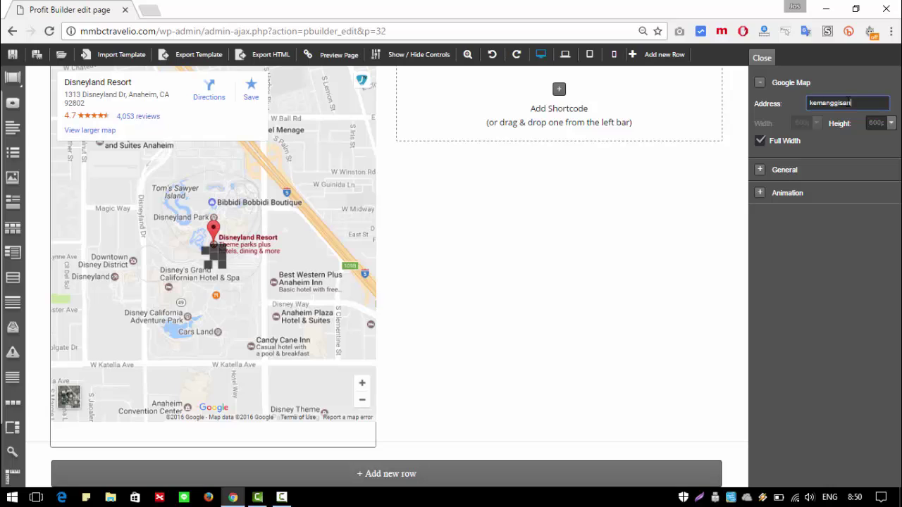
type(", jakarta")
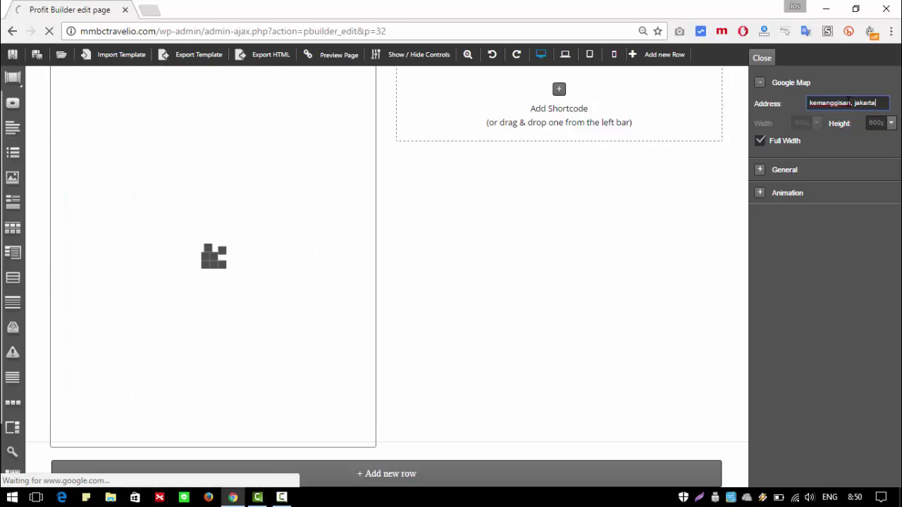
type(" barat")
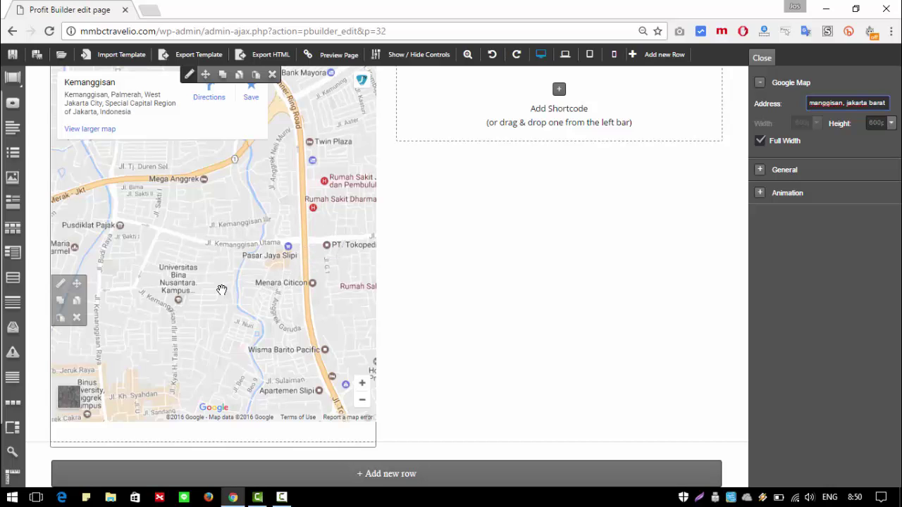
left_click(193, 245)
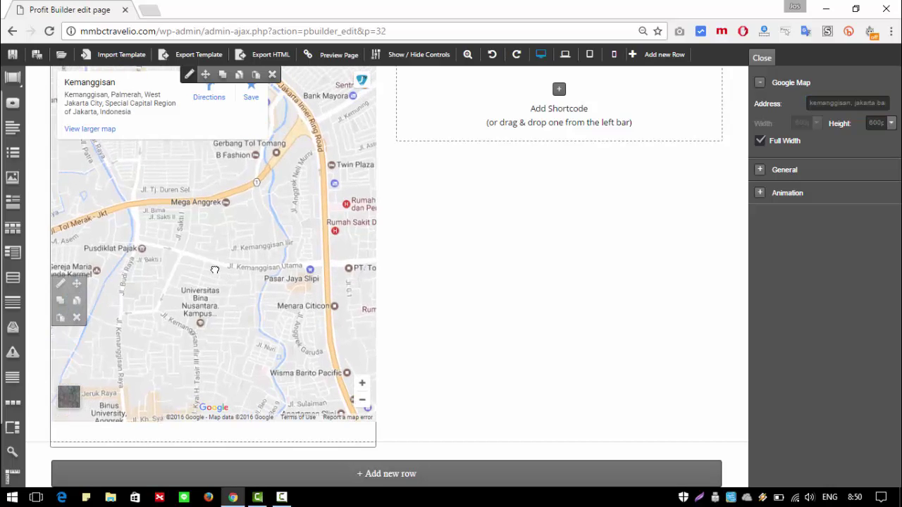
left_click_drag(189, 263, 218, 271)
scroll(218, 272, "up", 1)
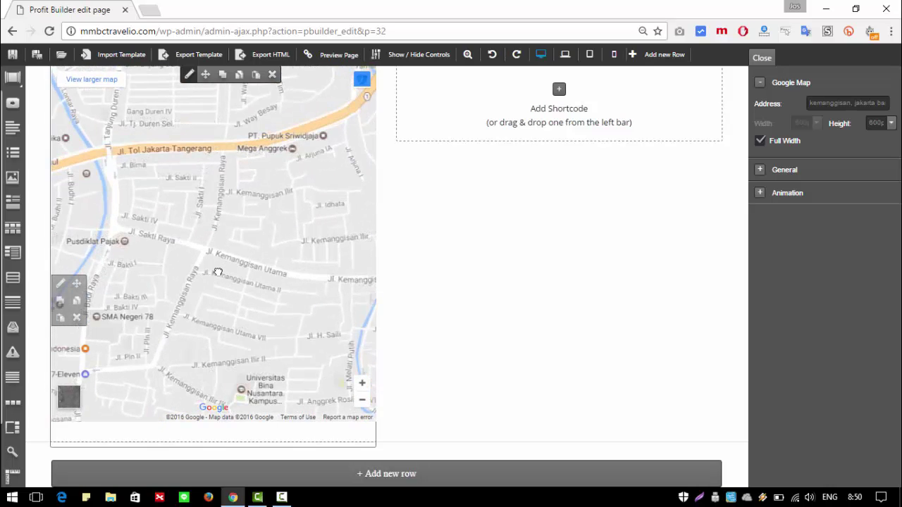
left_click_drag(237, 301, 237, 277)
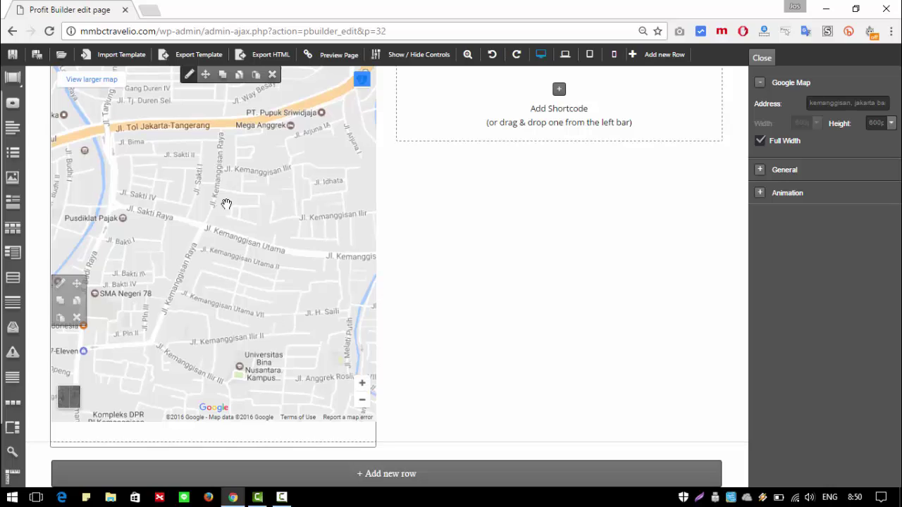
left_click_drag(242, 244, 238, 255)
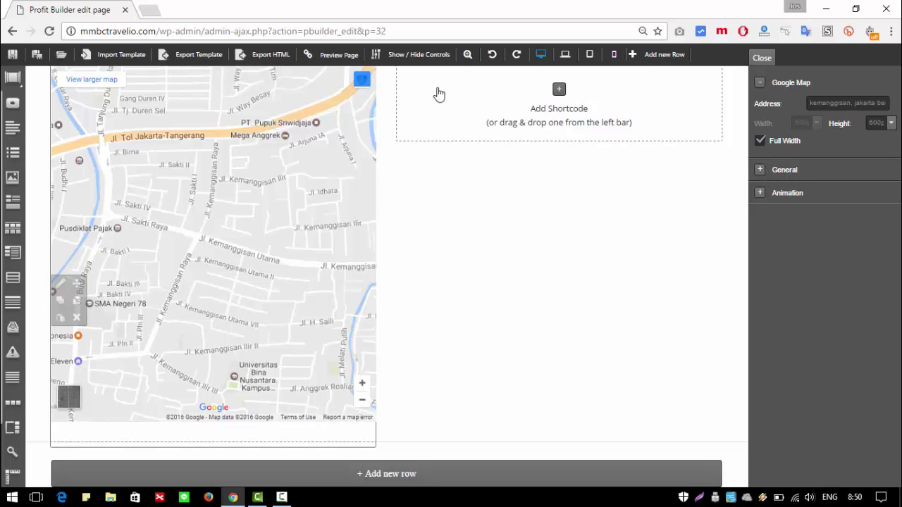
Step: Save the layout, then add a Basic-group Text / HTML block to the right column
left_click(12, 58)
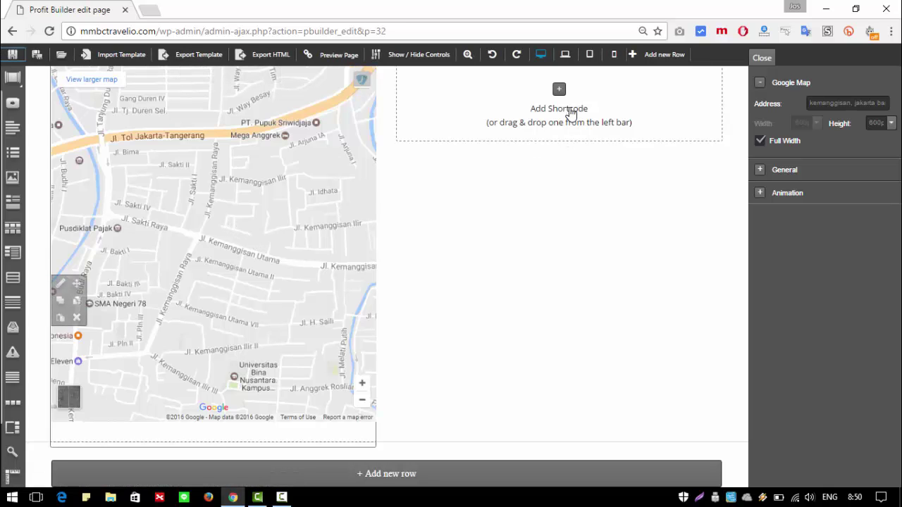
left_click(559, 90)
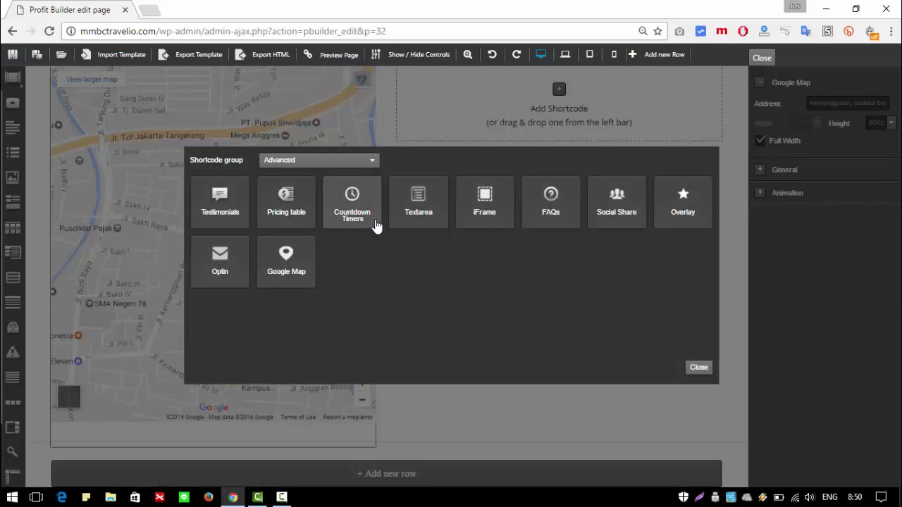
left_click(359, 162)
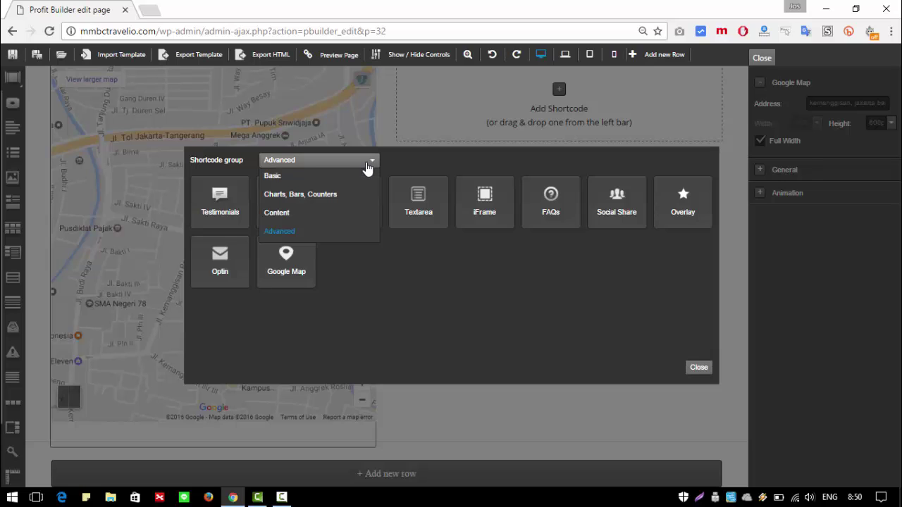
left_click(289, 177)
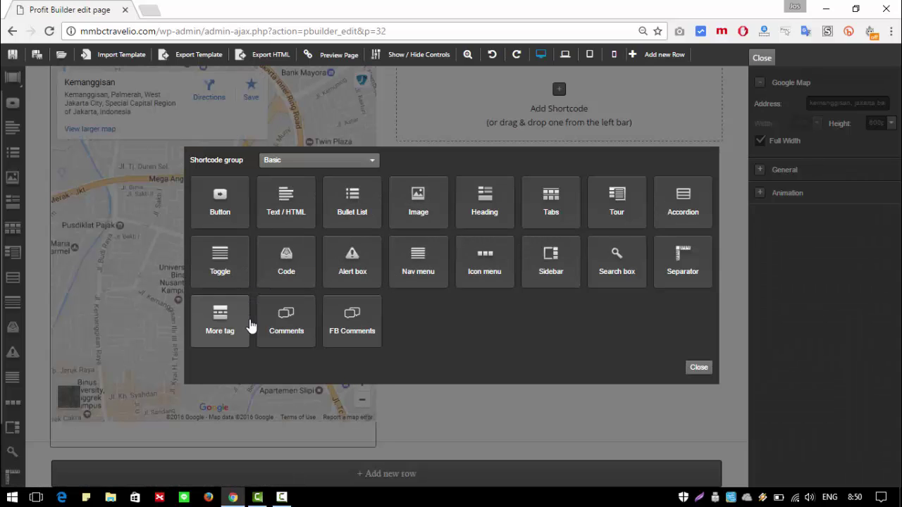
left_click(296, 214)
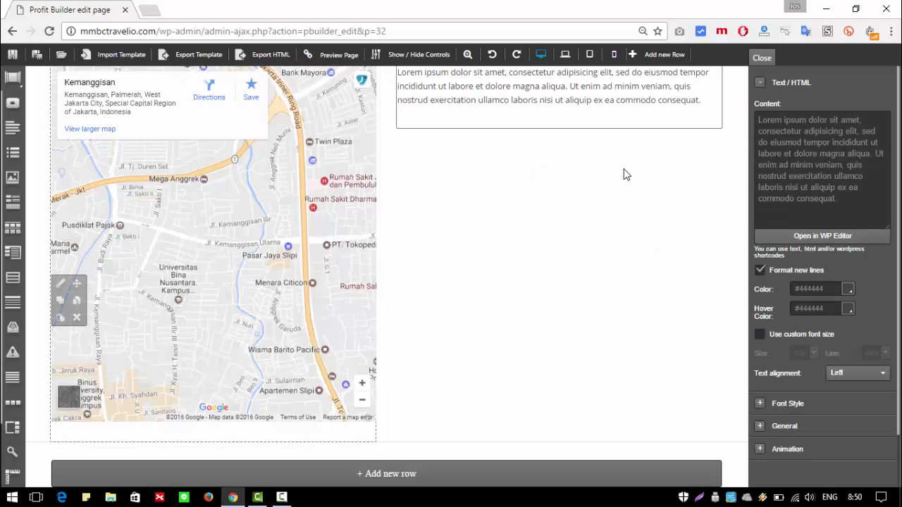
Step: Replace the lorem ipsum placeholder with a name line and 'Alamat', then clear it again
left_click(838, 188)
key("ctrl+a")
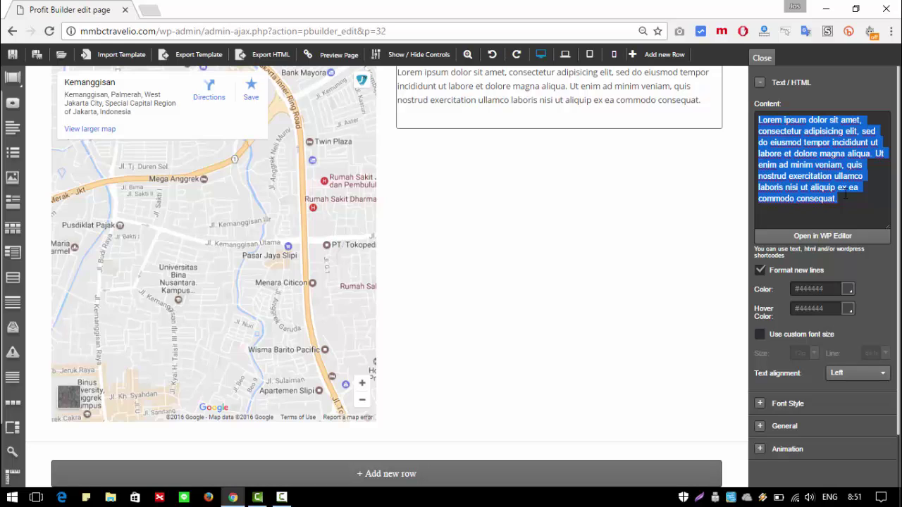
type("Nam")
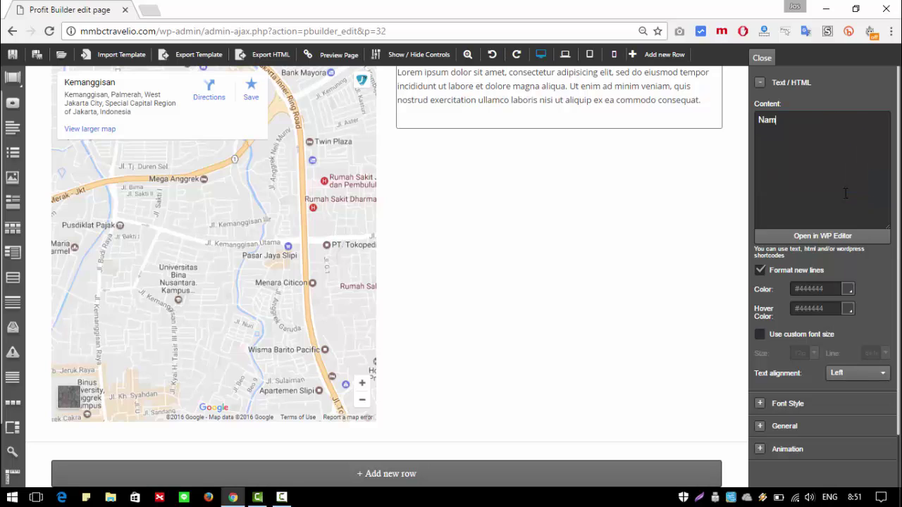
type("a: ")
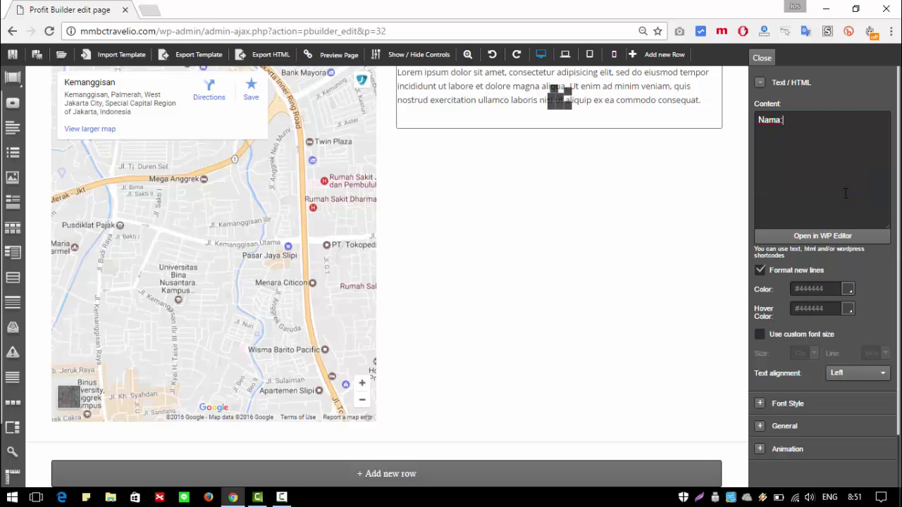
type("Josafat")
key("Return")
type("Alamat")
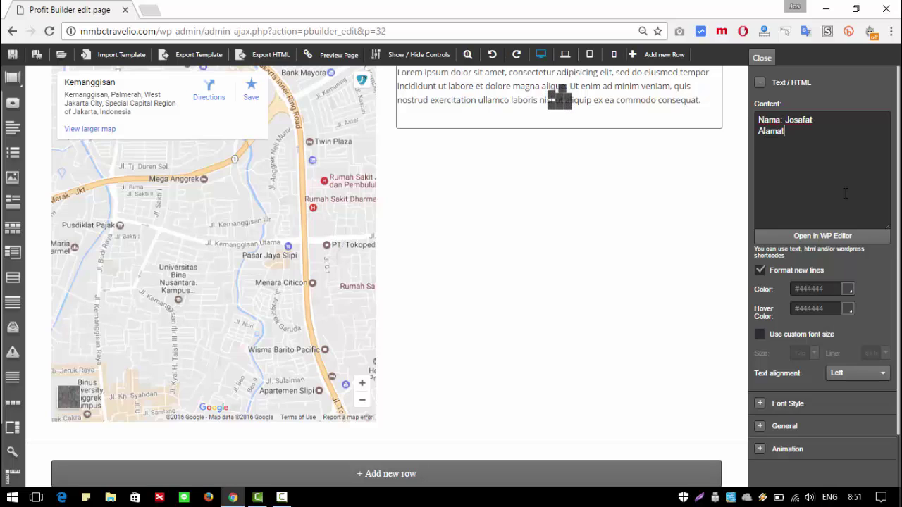
key("ctrl+a")
key("ctrl+x")
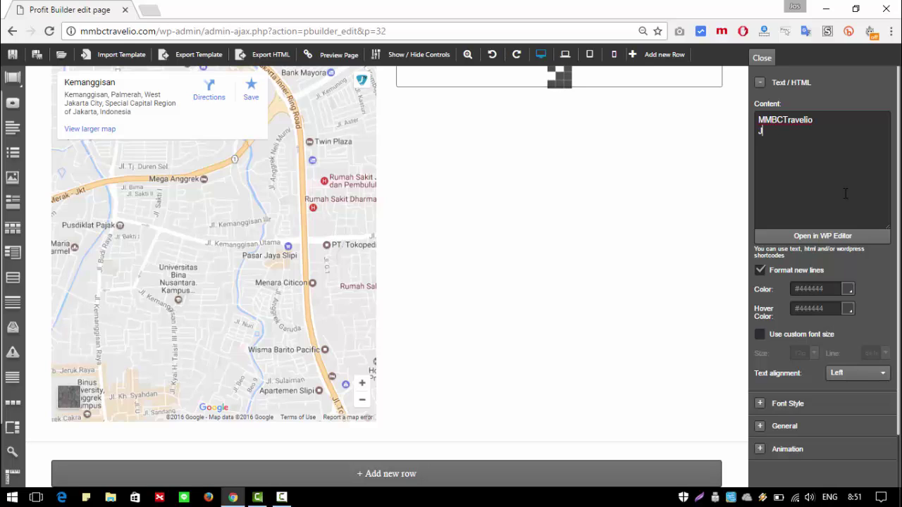
Step: Enter the street address, Jakarta Barat, postcode and phone number on separate lines
key("BackSpace")
key("BackSpace")
key("BackSpace")
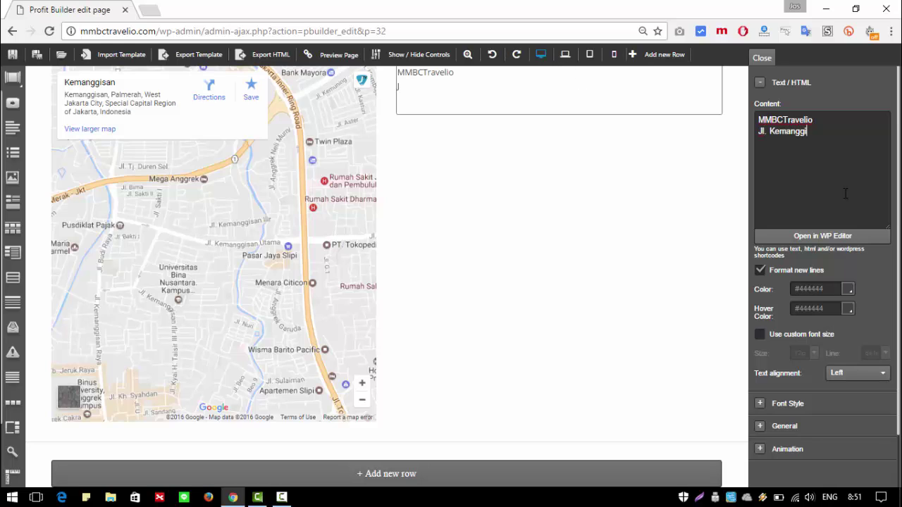
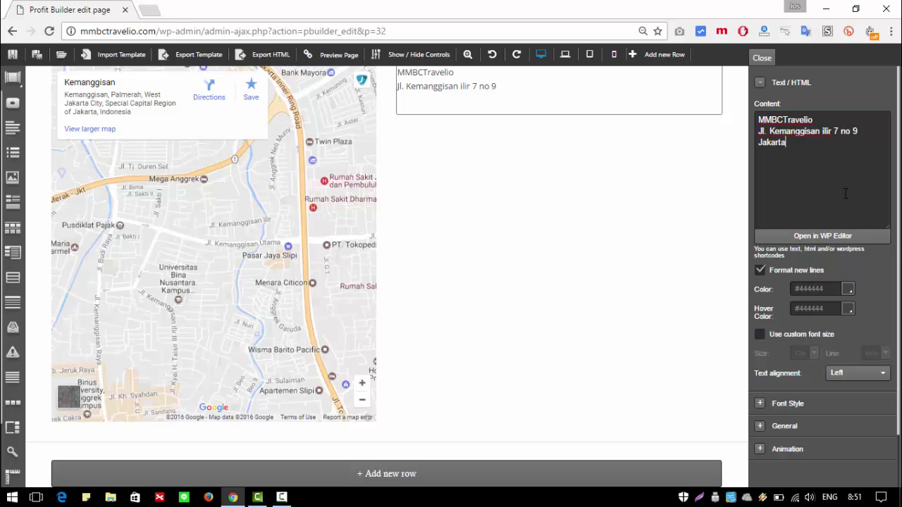
type("Jakarta Barat")
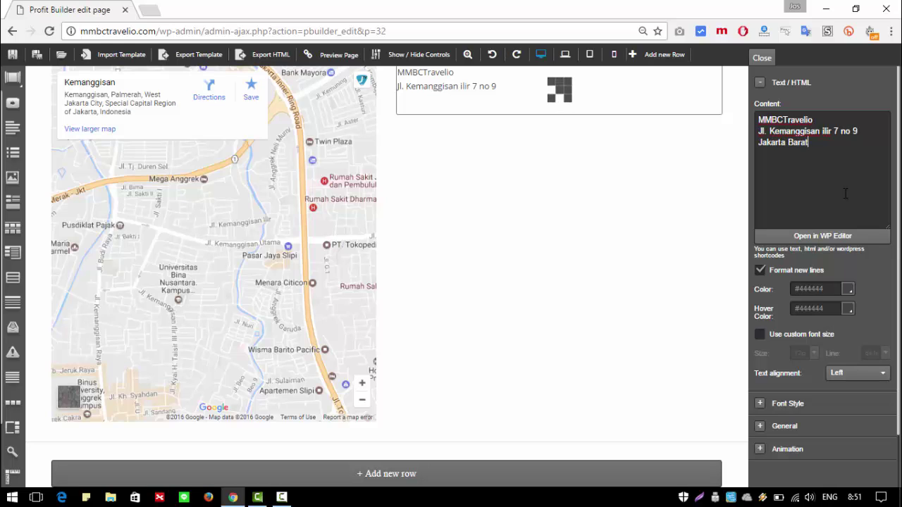
key("Return")
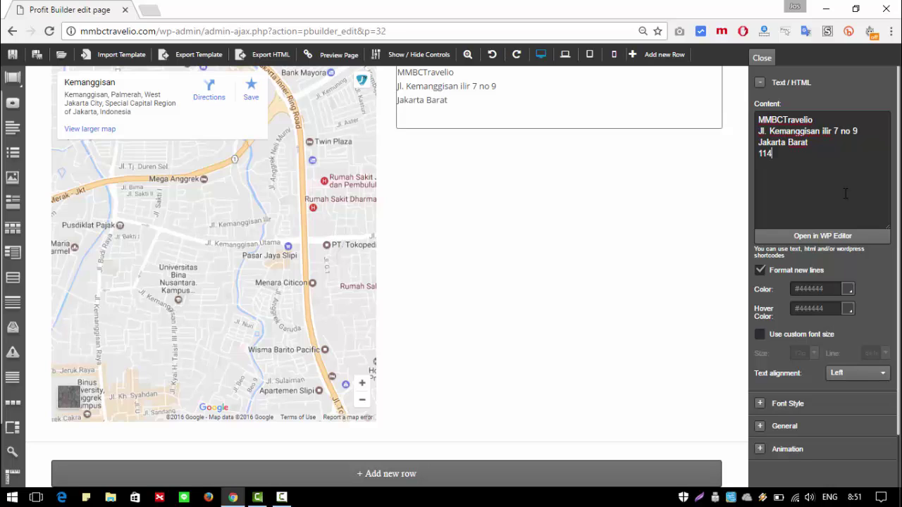
type("11480")
key("Return")
key("Return")
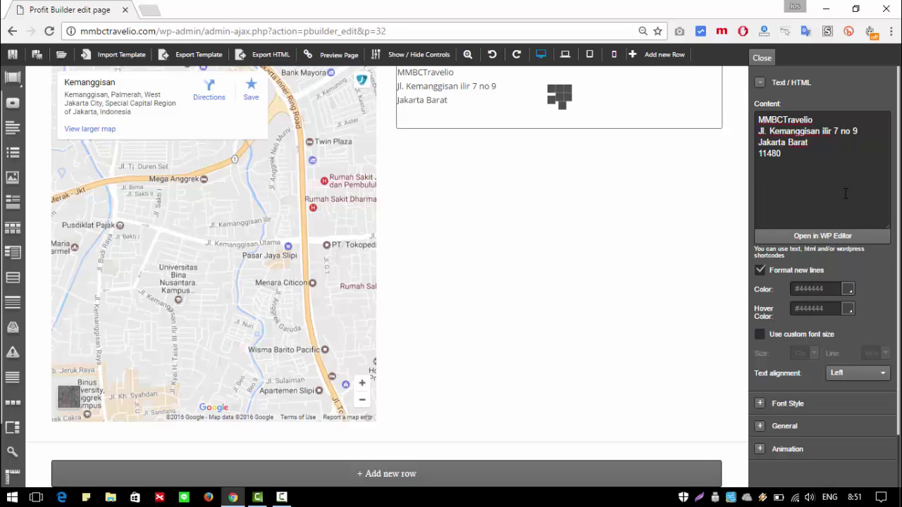
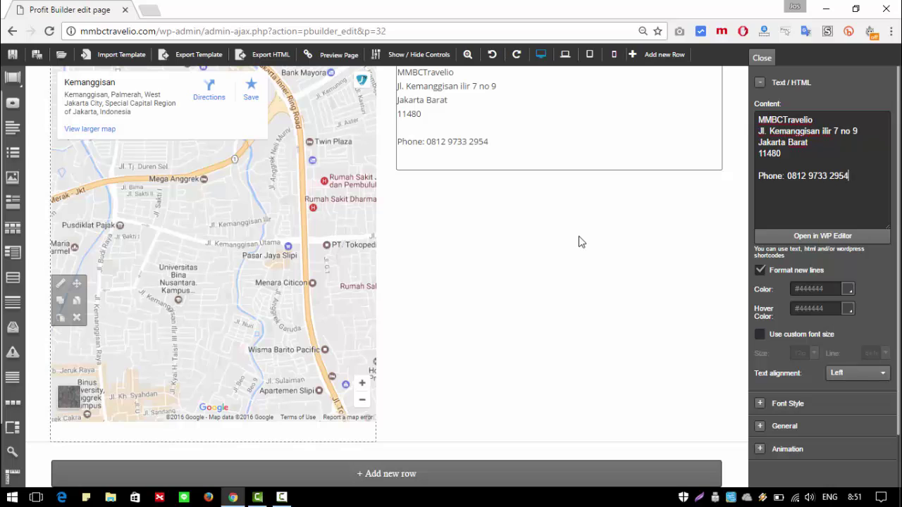
left_click(848, 238)
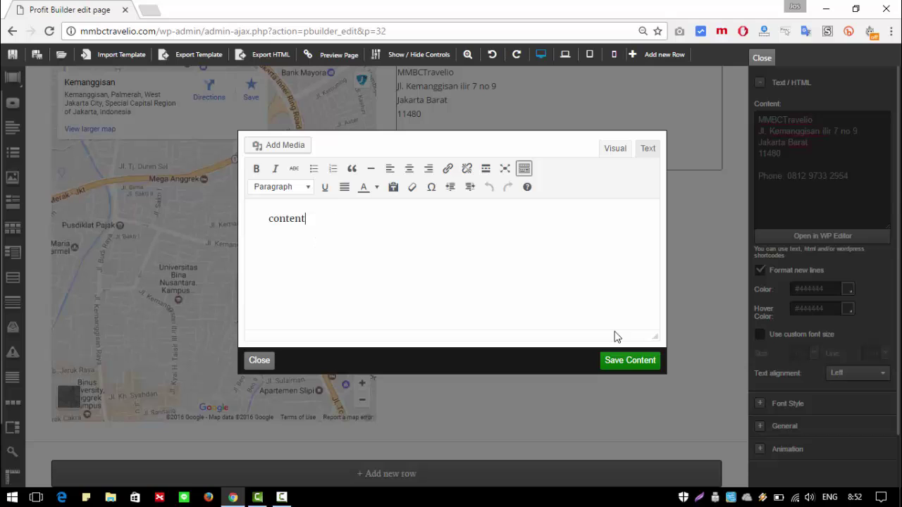
Step: Make MMBCTravelio bold in the WP Editor and save the content
left_click(260, 359)
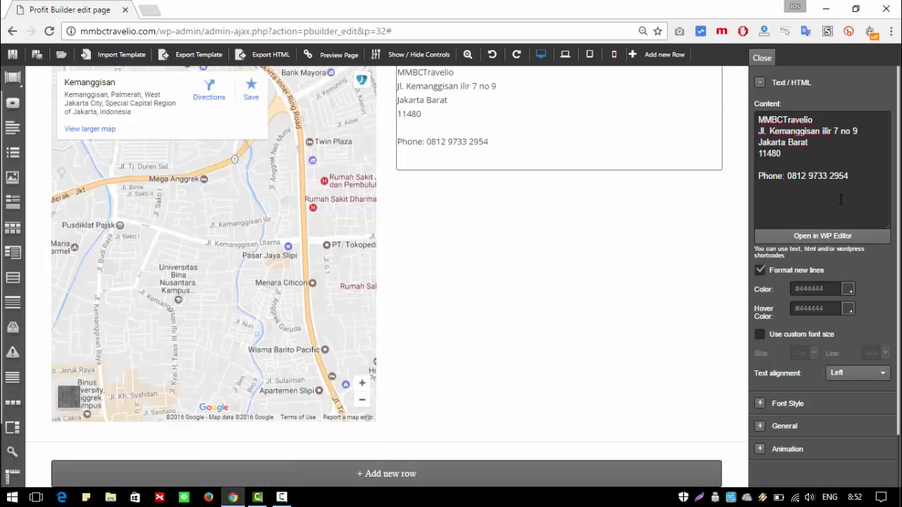
left_click(836, 237)
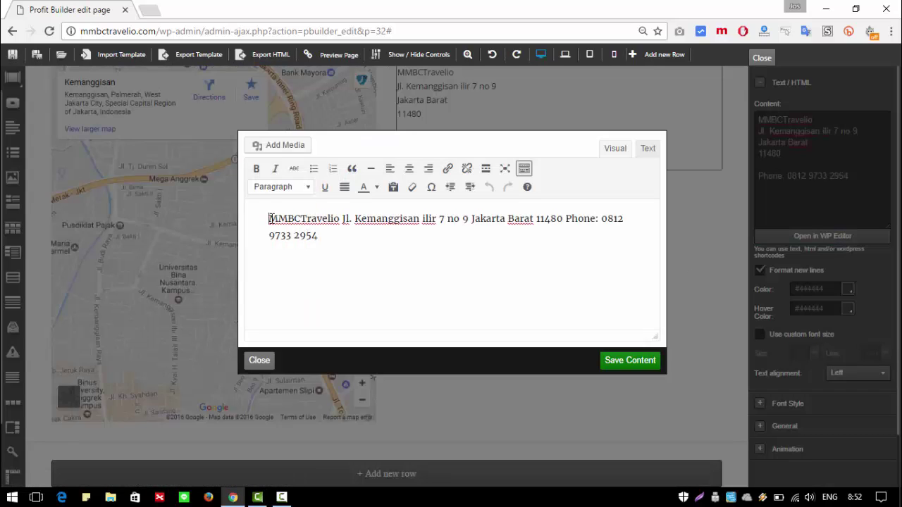
left_click_drag(269, 218, 343, 219)
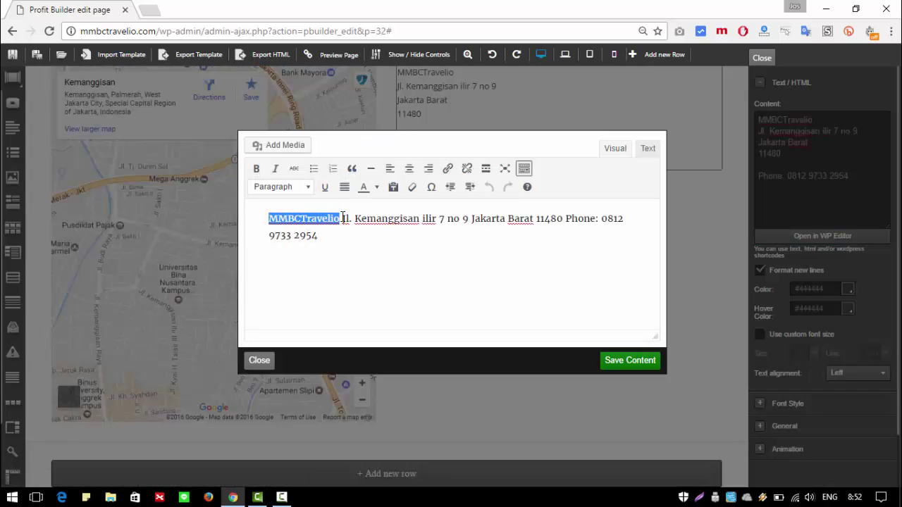
left_click(257, 169)
left_click(638, 360)
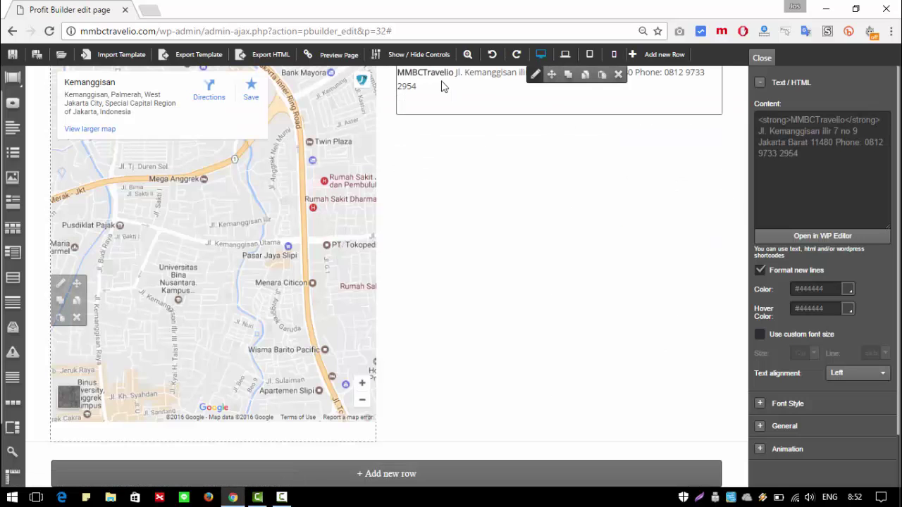
Step: Split the street, Jakarta Barat postcode line and phone into separate paragraphs and save
left_click(845, 237)
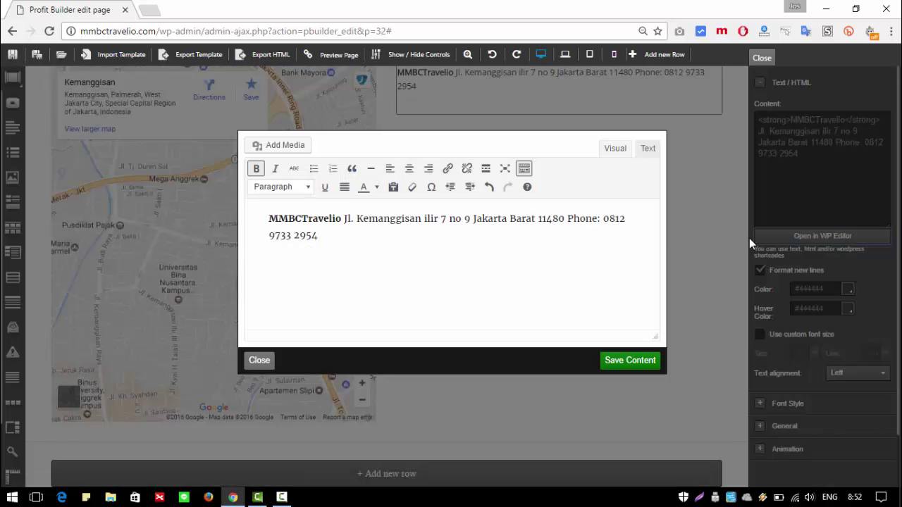
left_click(345, 218)
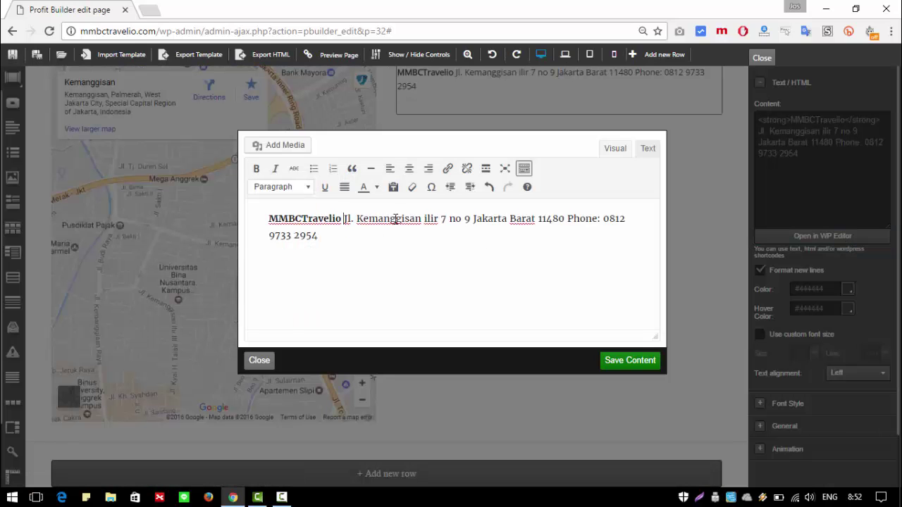
key("Return")
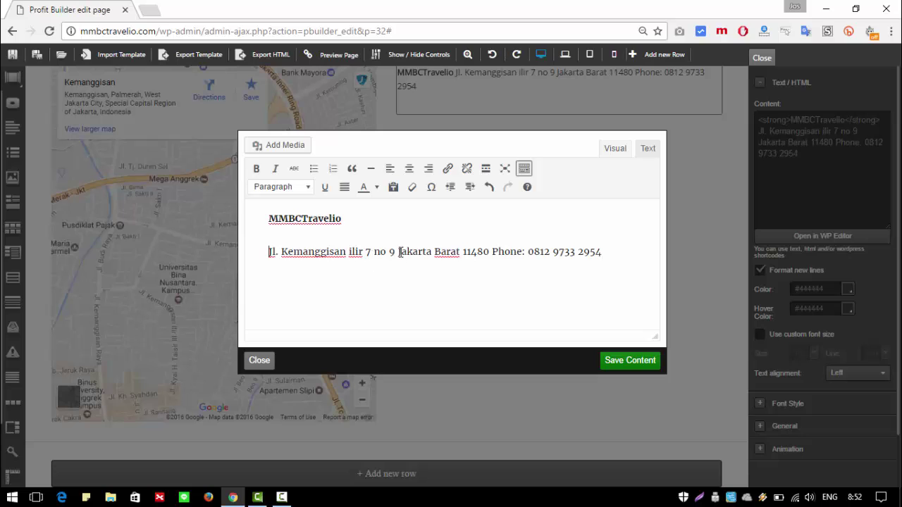
key("Return")
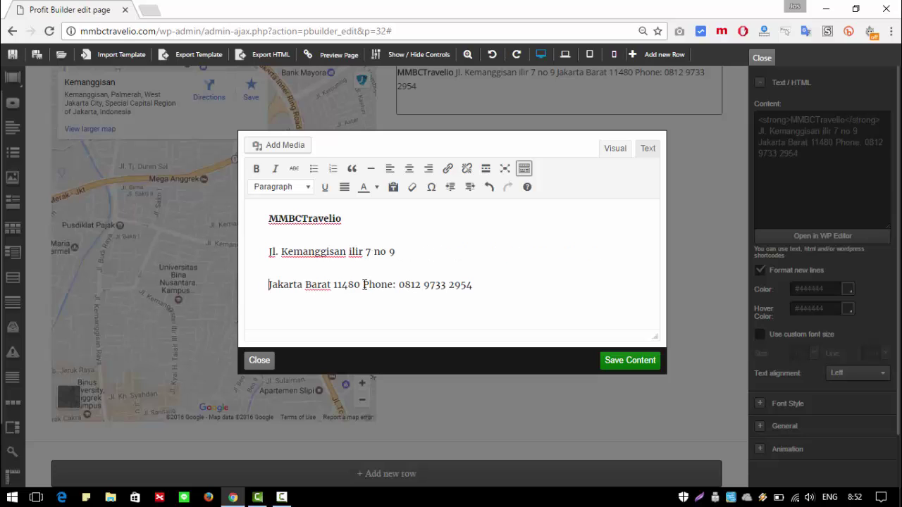
key("Return")
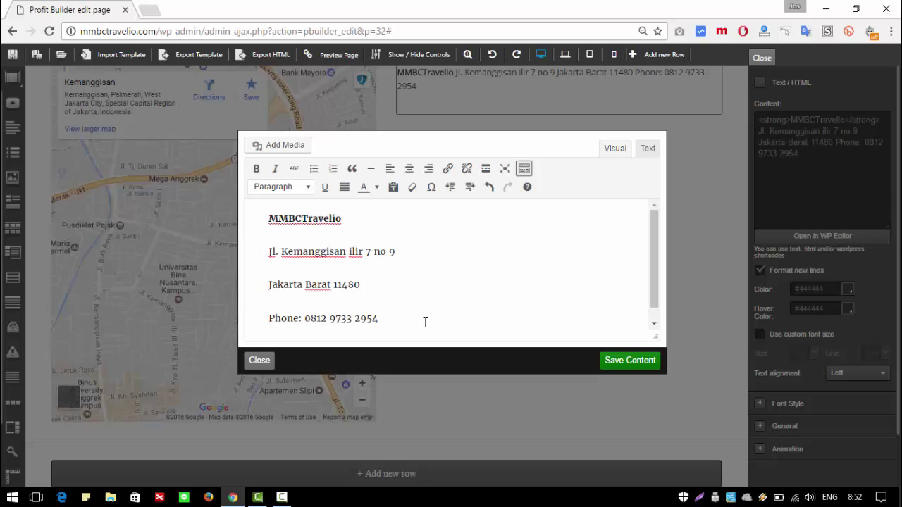
left_click(607, 359)
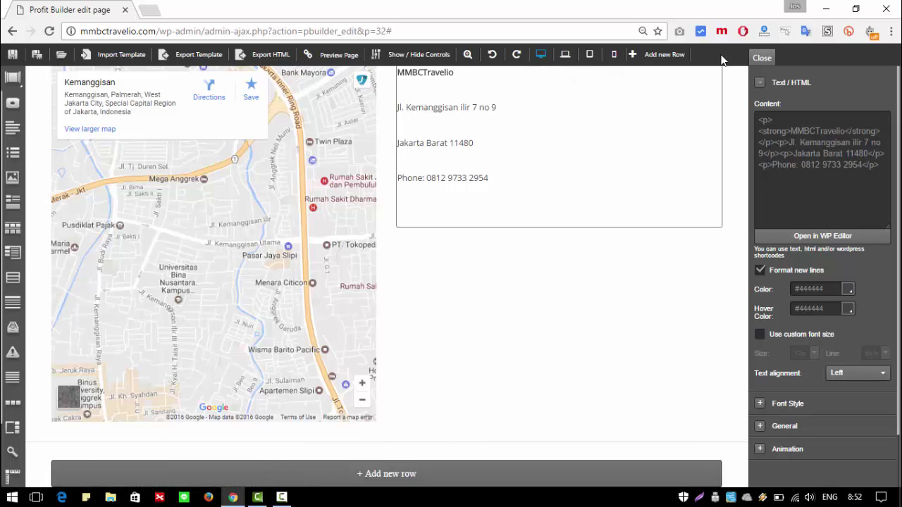
Step: Save the page and expand the text block's Font Style and General settings
left_click(34, 56)
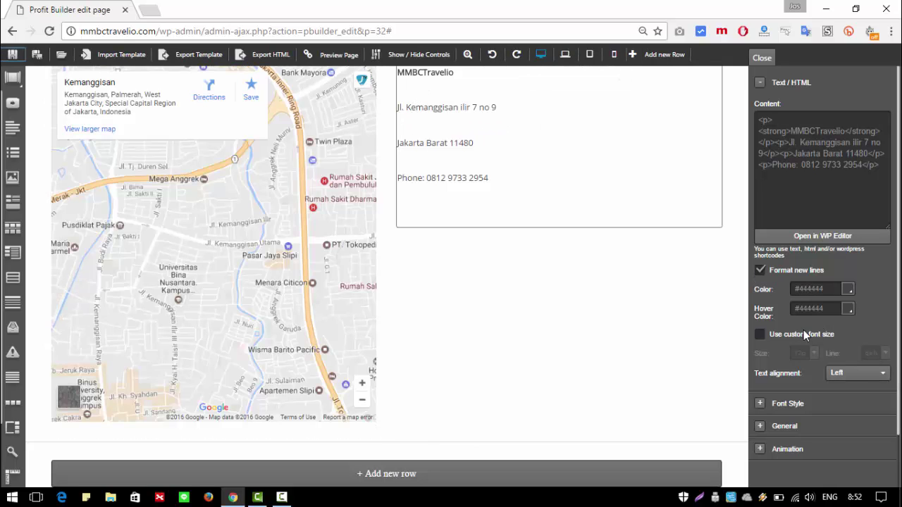
left_click(760, 402)
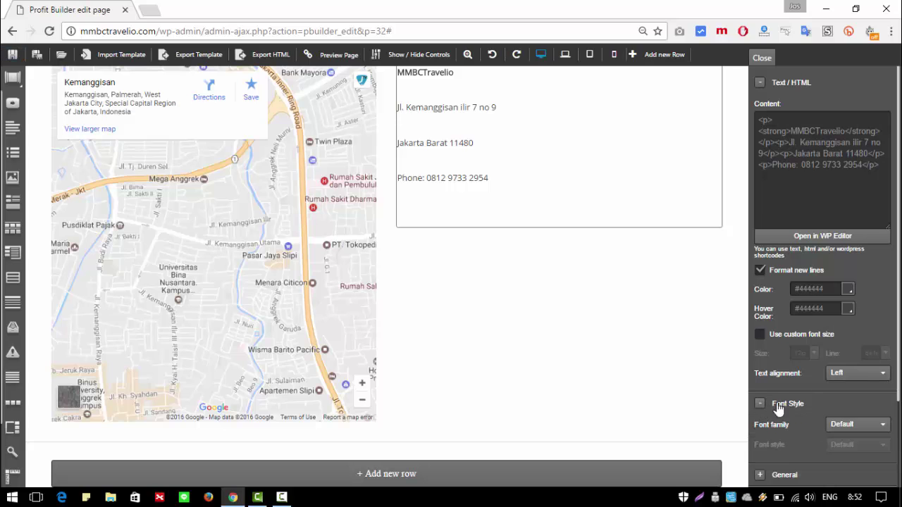
scroll(817, 366, "down", 2)
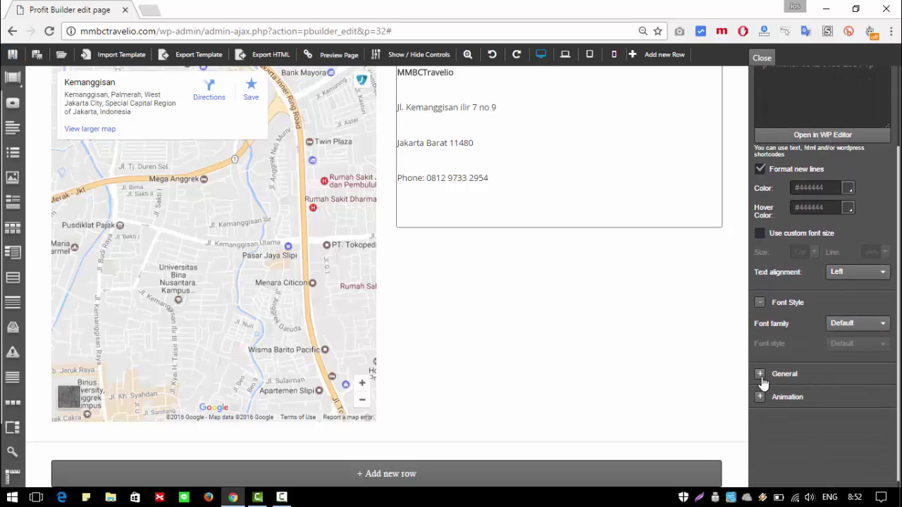
left_click(760, 377)
scroll(798, 361, "up", 2)
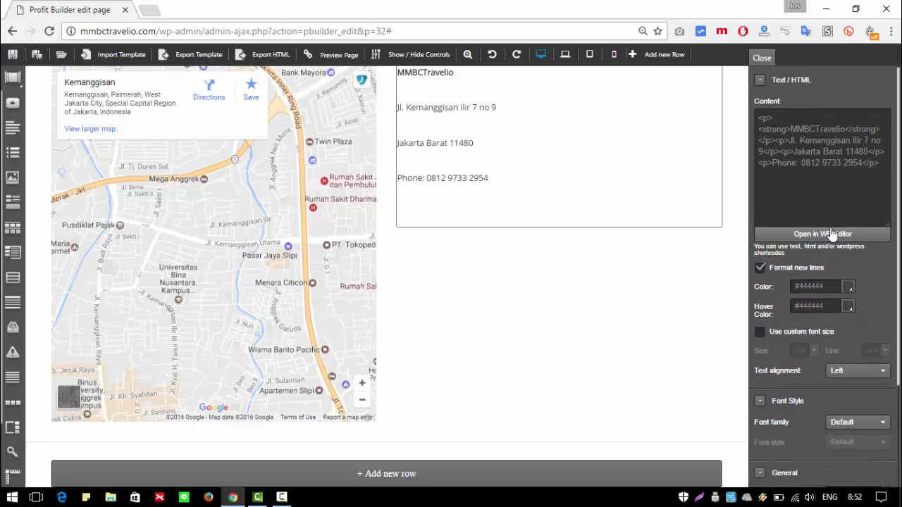
left_click(840, 163)
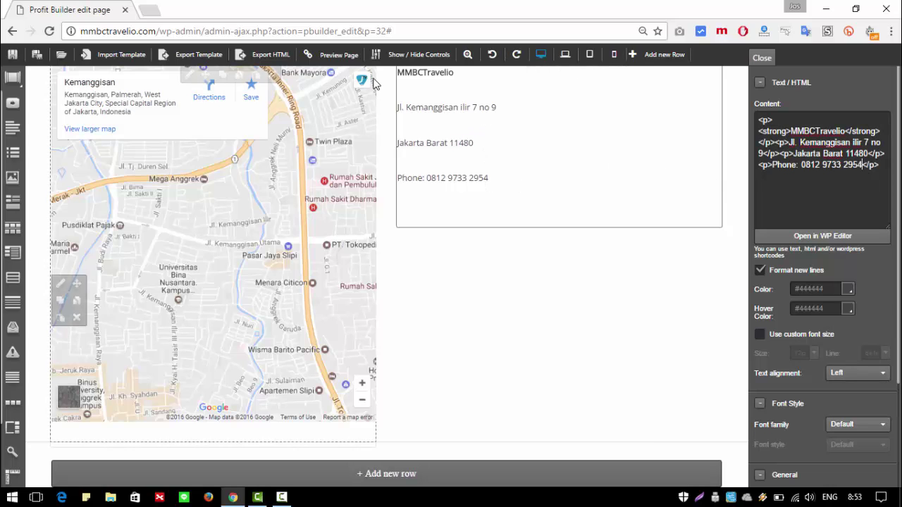
Step: View the live mmbctravelio.com Kontak page in a new tab, then return to the editor
left_click(150, 14)
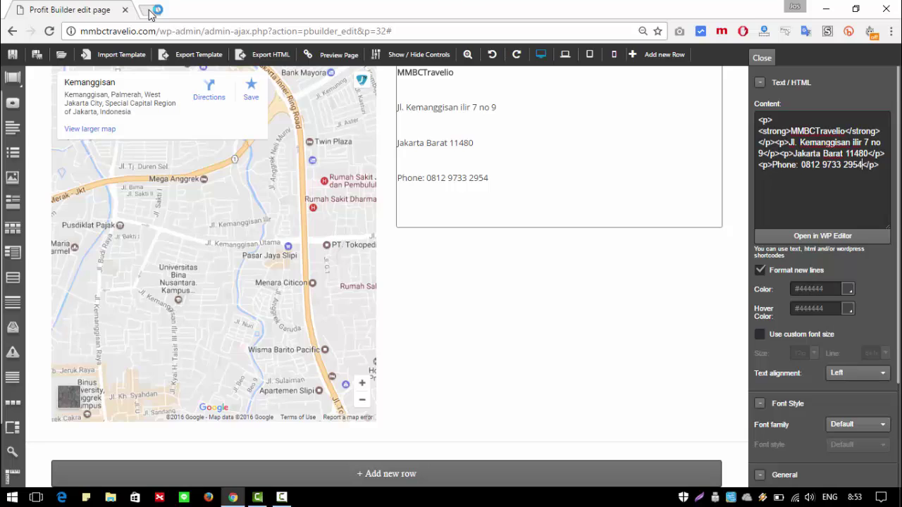
type("mmb")
key("Return")
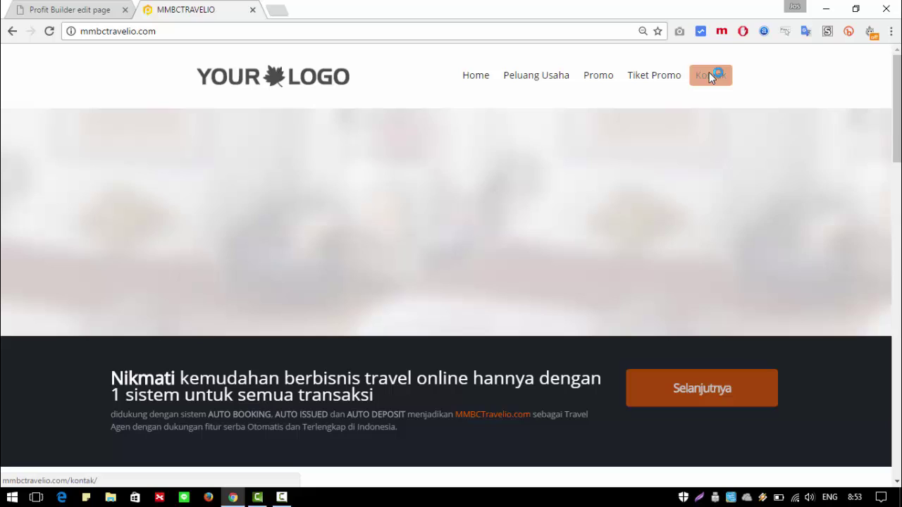
left_click(709, 73)
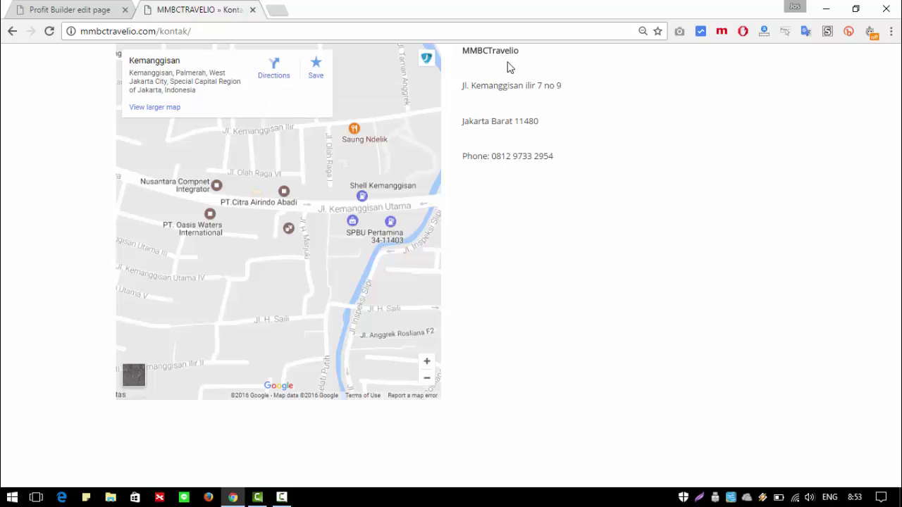
left_click(55, 10)
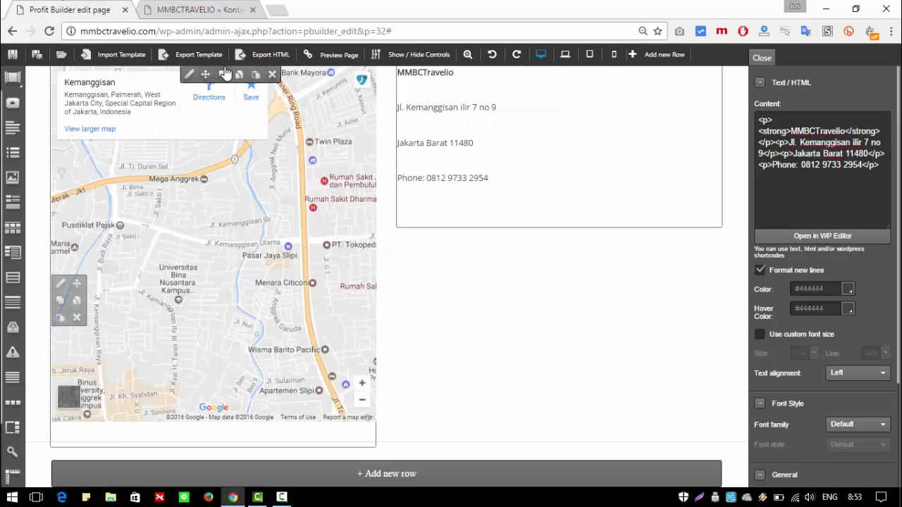
Step: Add a single-column row below the map and drag it to a new position
left_click(373, 475)
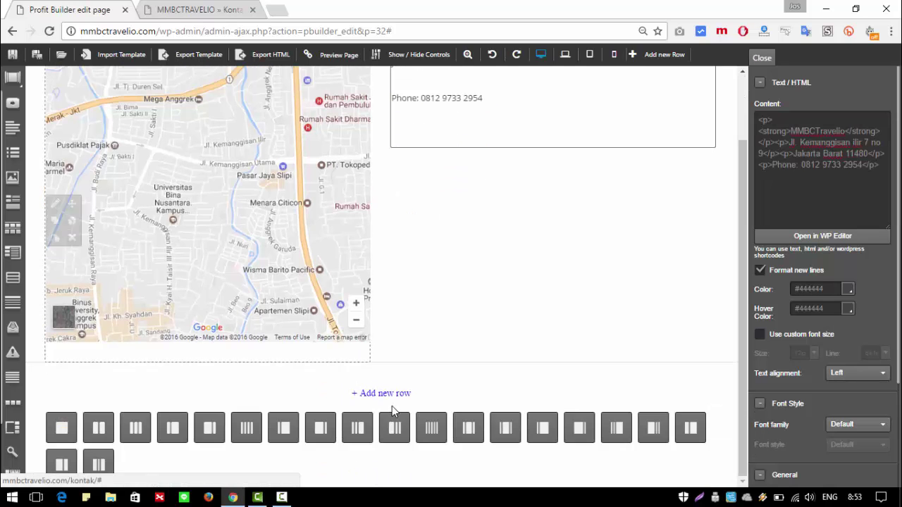
left_click(63, 428)
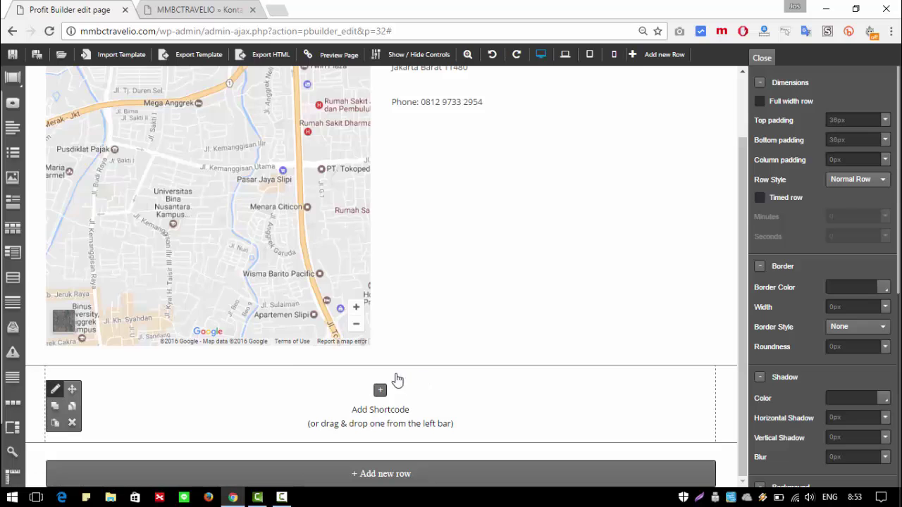
left_click_drag(72, 388, 98, 179)
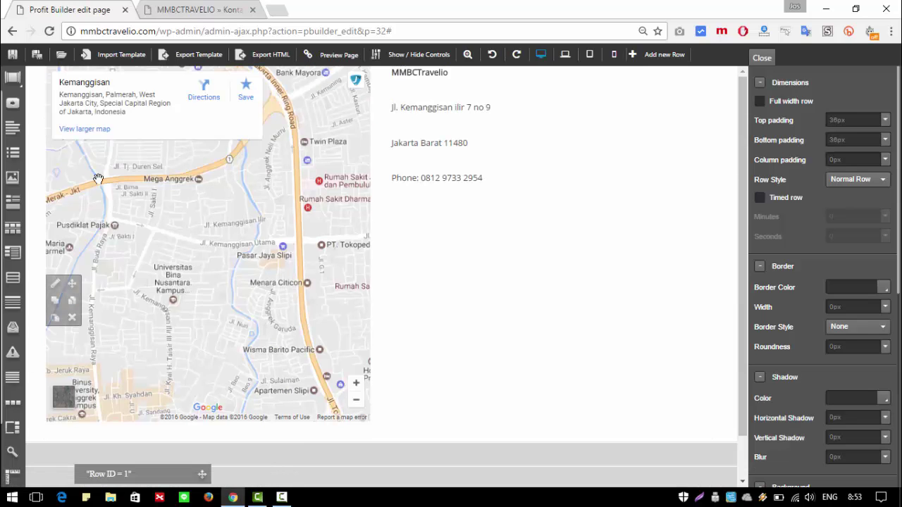
left_click_drag(71, 350, 356, 407)
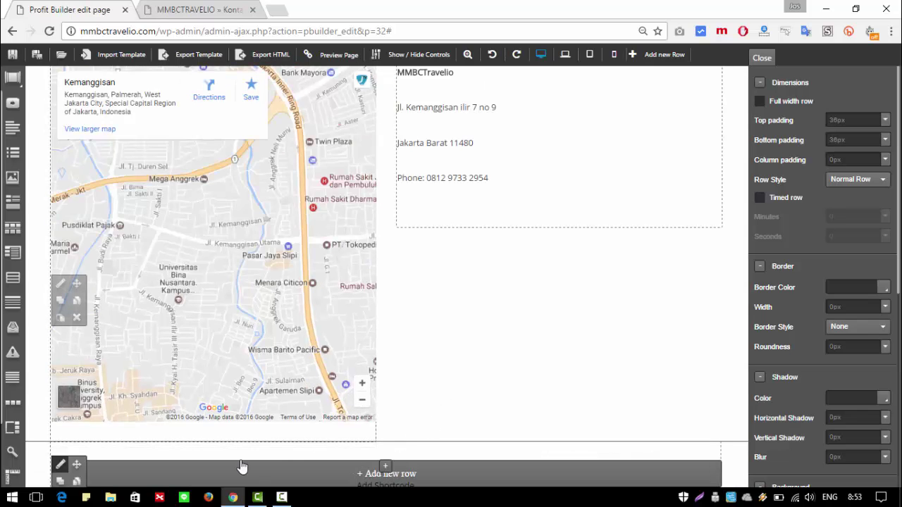
Step: Open and dismiss the bottom row's element chooser twice, nudging the map view north
left_click(387, 475)
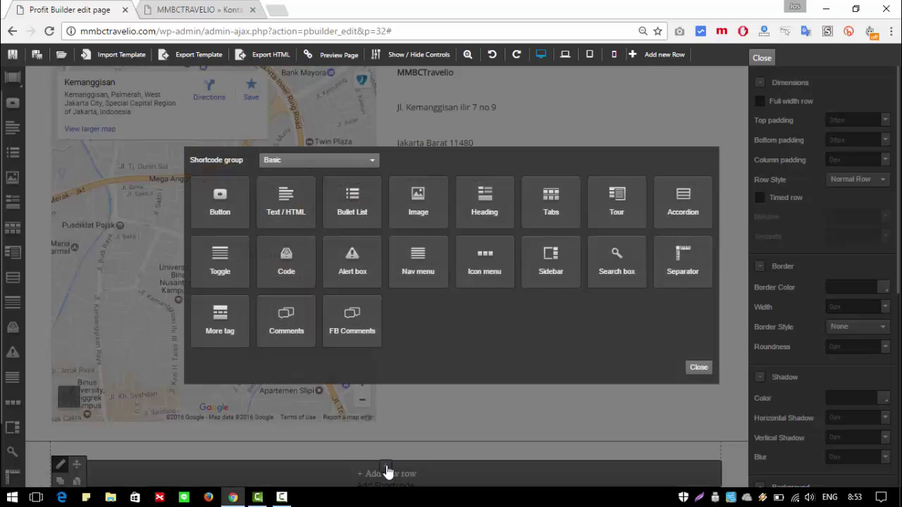
left_click(708, 369)
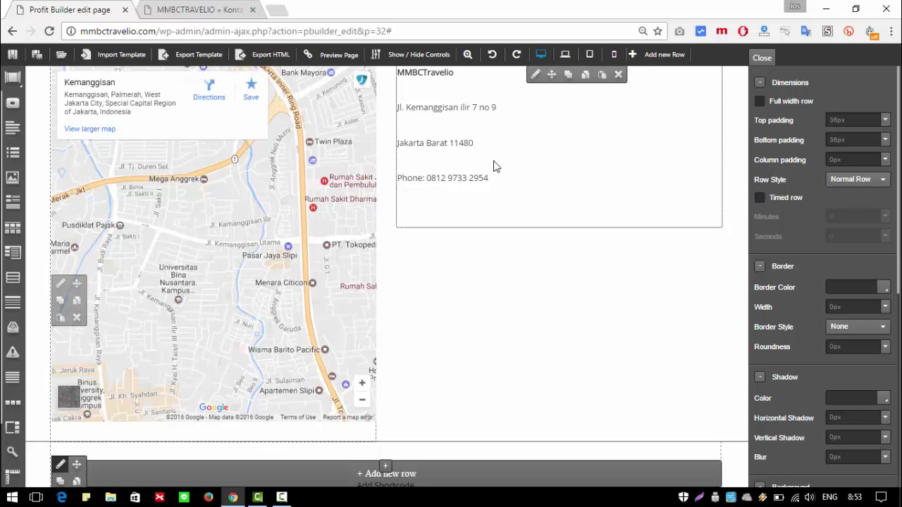
scroll(262, 334, "down", 4)
scroll(260, 322, "up", 5)
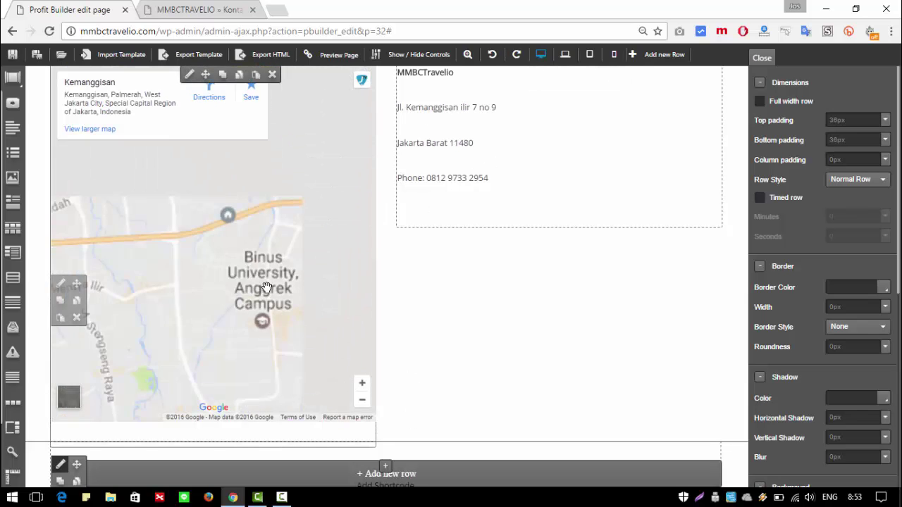
left_click_drag(253, 263, 251, 278)
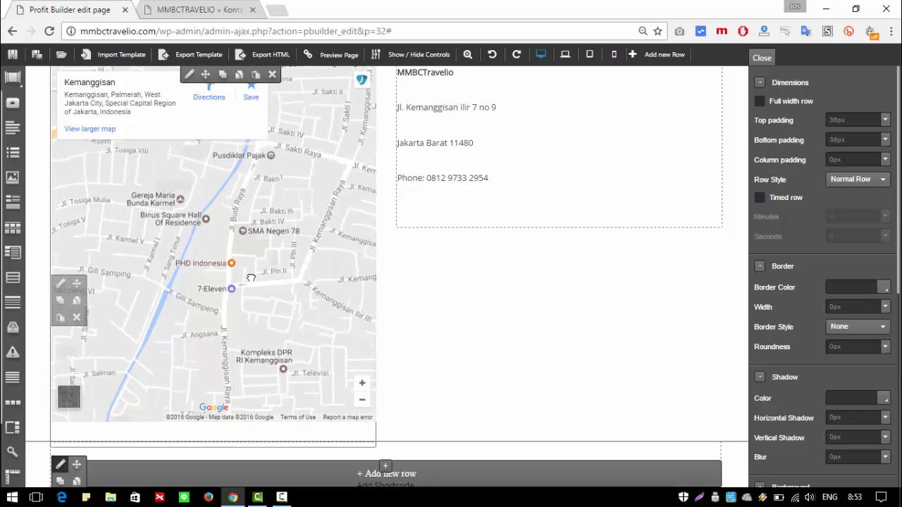
scroll(264, 287, "down", 1)
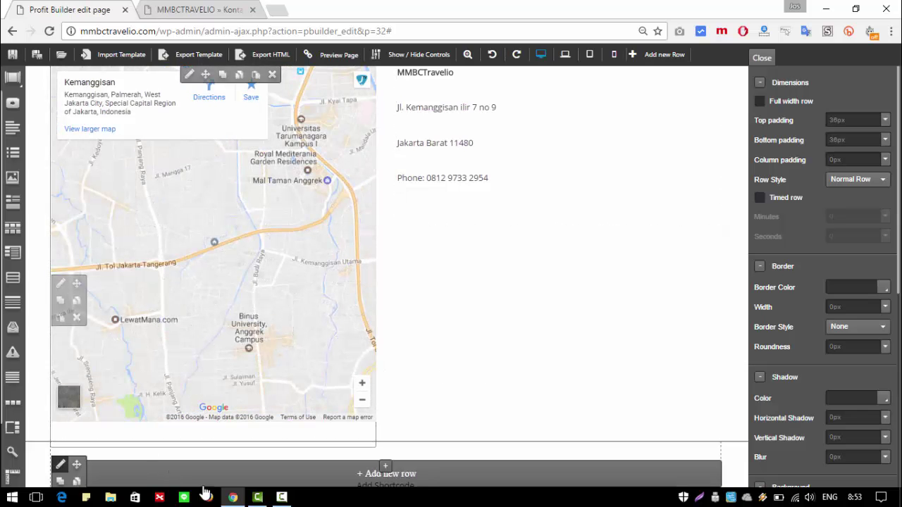
left_click(387, 469)
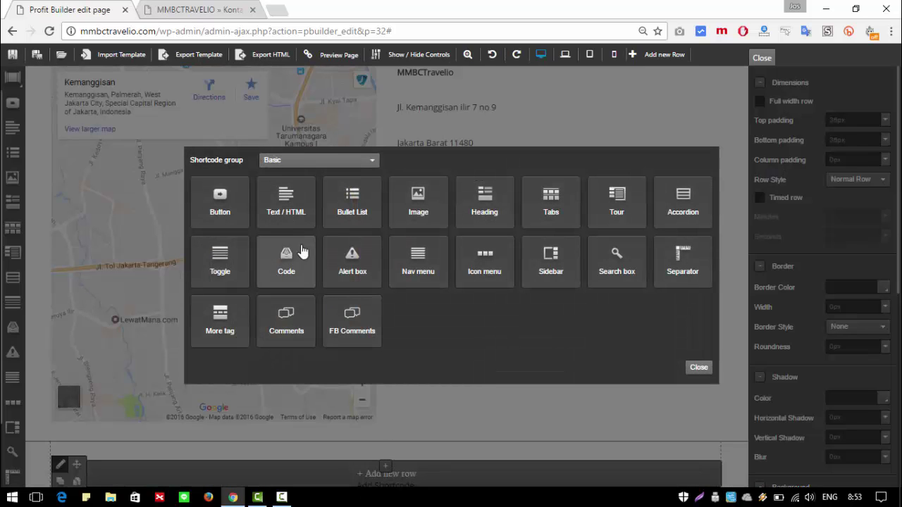
left_click(698, 367)
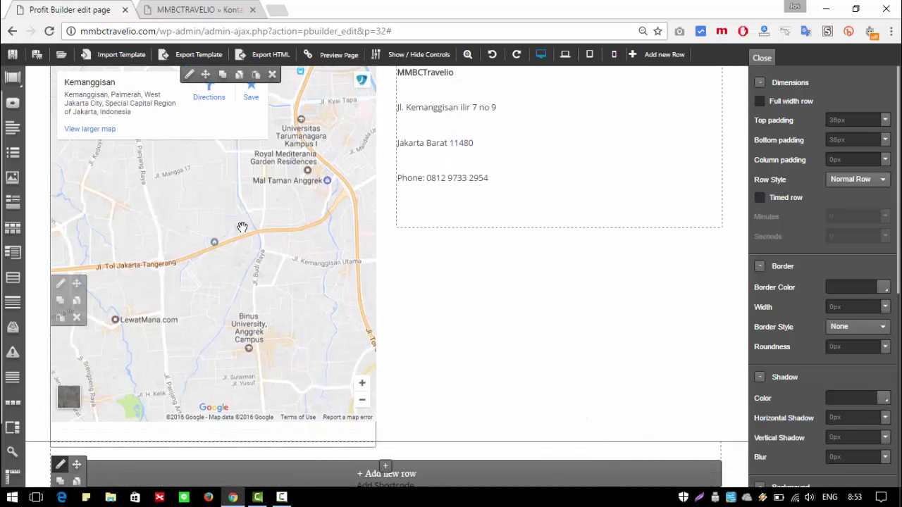
Step: Delete the old map element and move a new one-column row to the top of the page
left_click(272, 76)
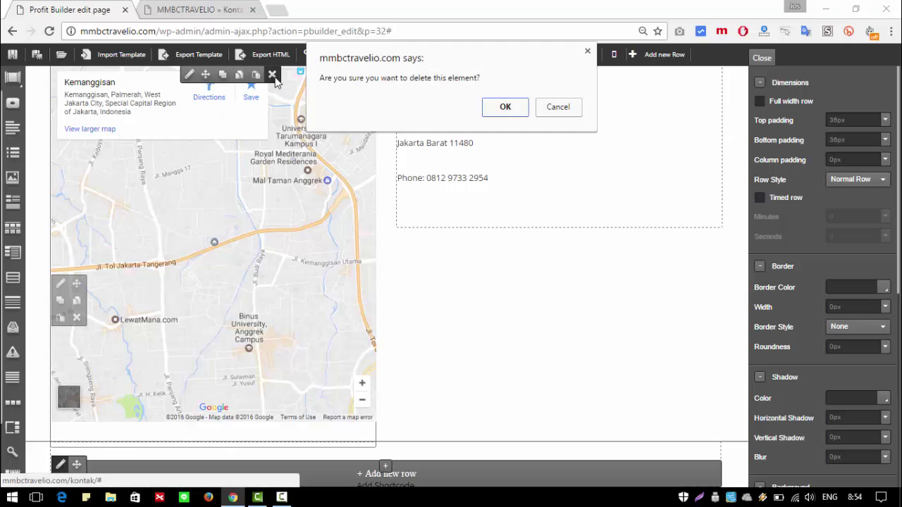
left_click(524, 110)
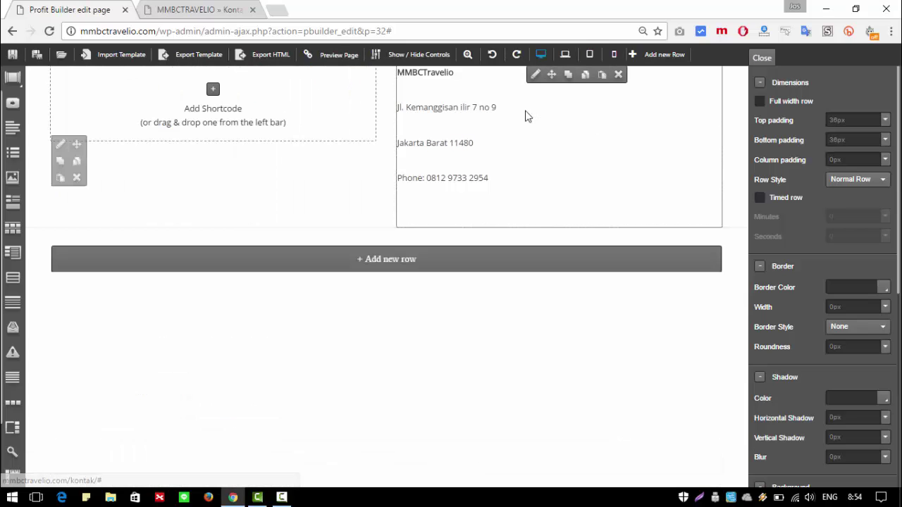
left_click(335, 268)
left_click(63, 296)
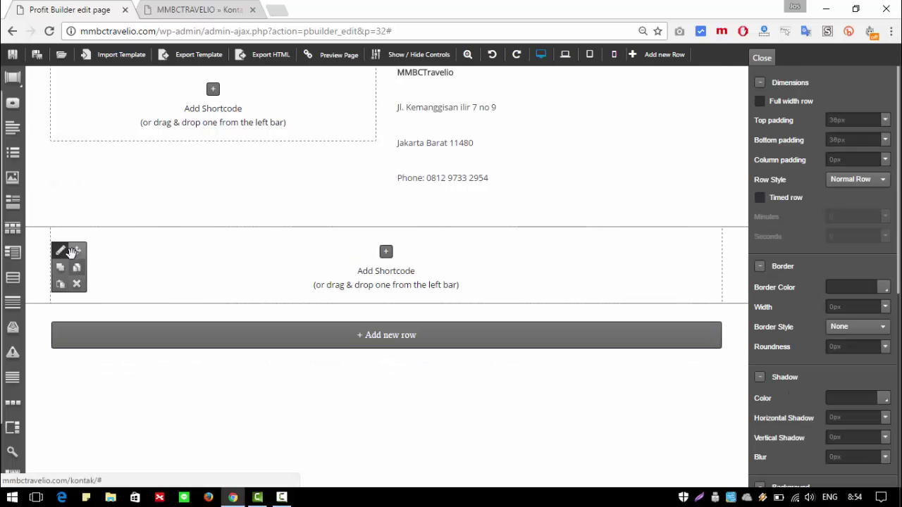
left_click_drag(76, 252, 94, 99)
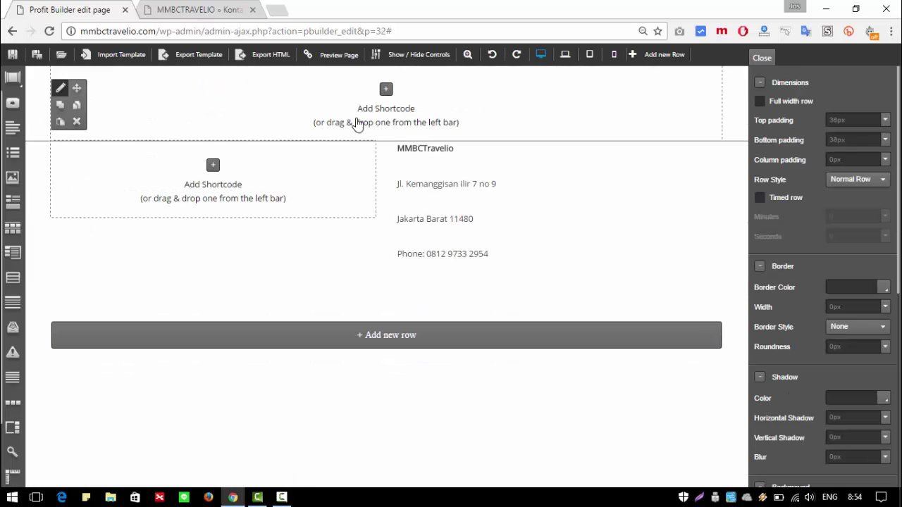
Step: Add an Advanced Google Map to the empty column with address 'kemanggisan, jakarta barat'
left_click(213, 167)
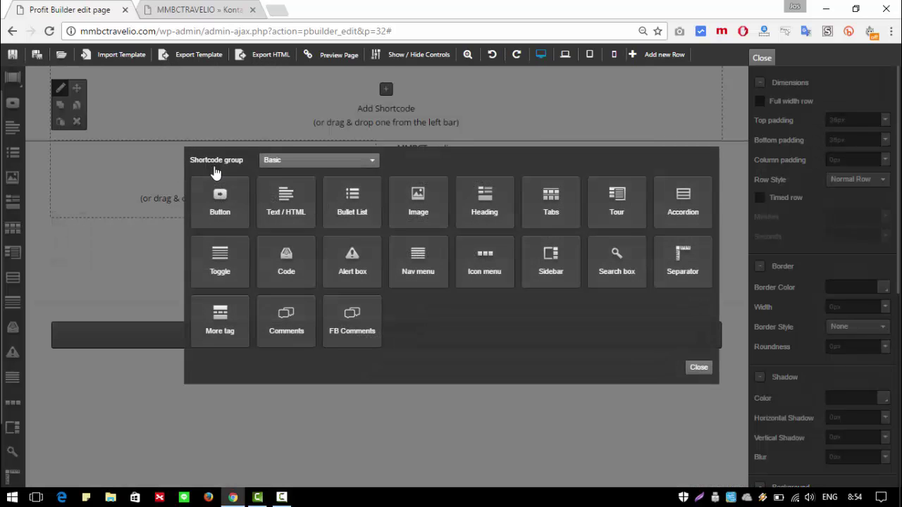
left_click(348, 162)
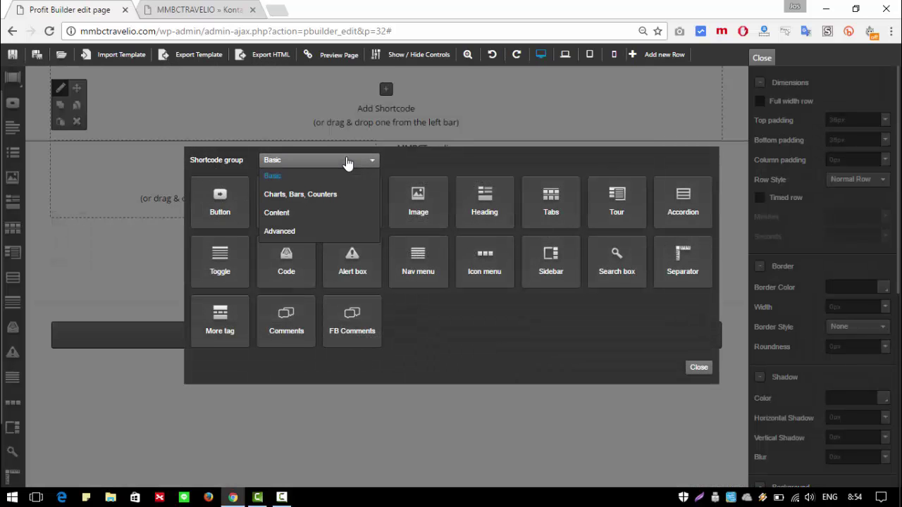
left_click(276, 237)
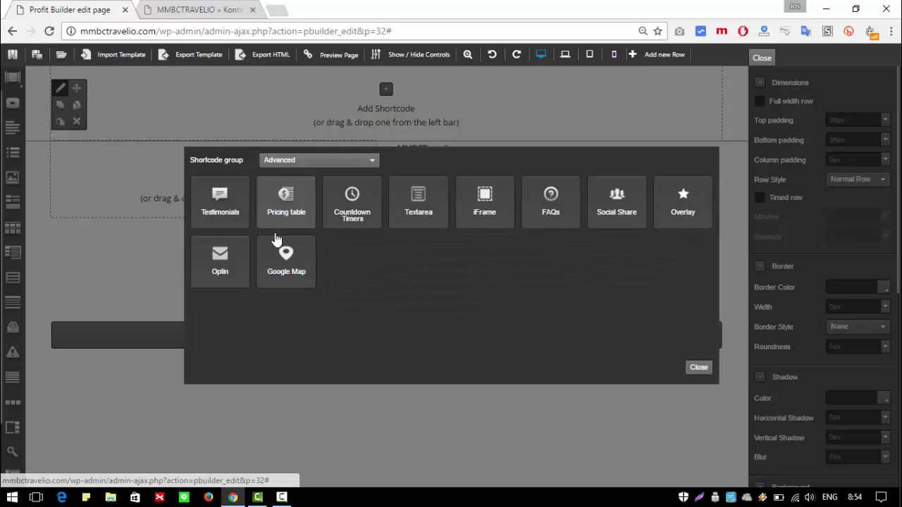
left_click(286, 258)
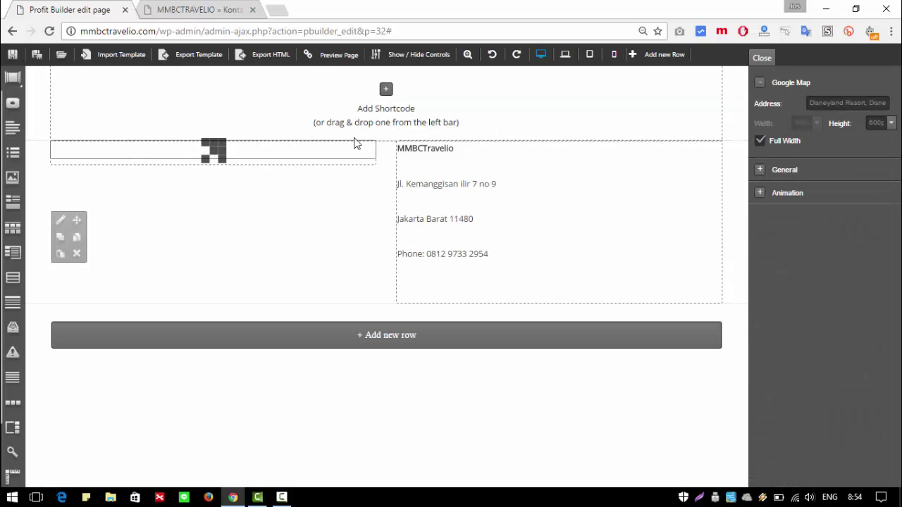
triple_click(822, 105)
type("kemanggi")
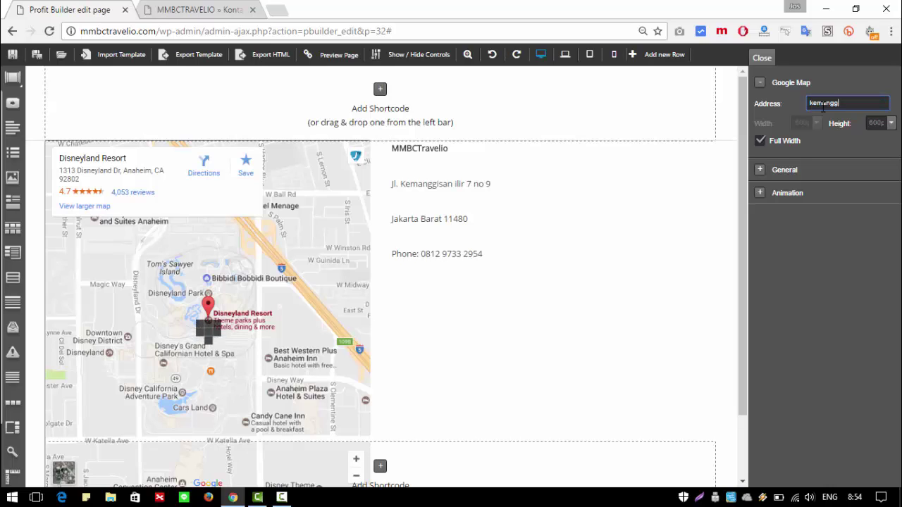
type("san, j")
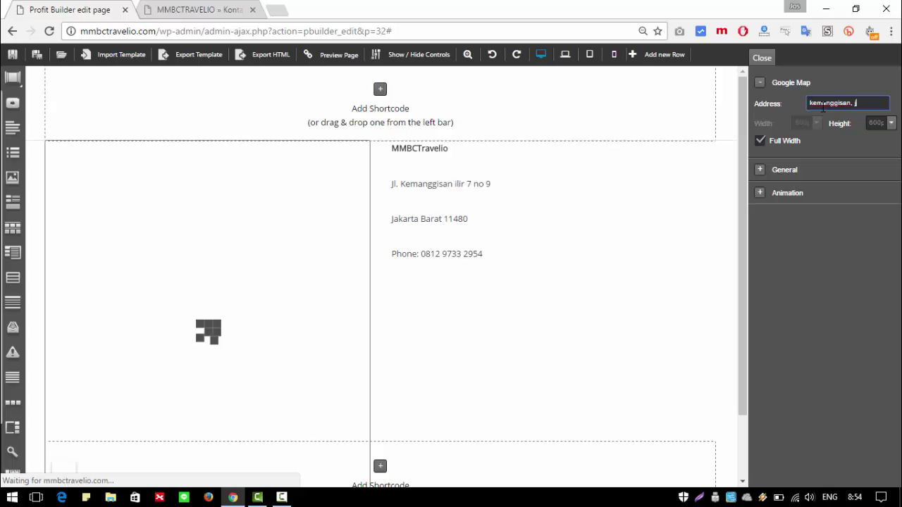
type("akarta barat")
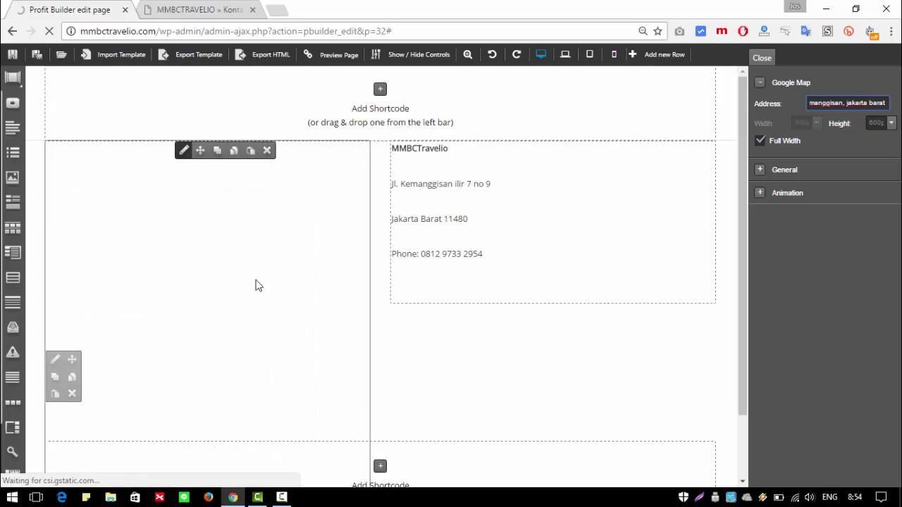
left_click(485, 364)
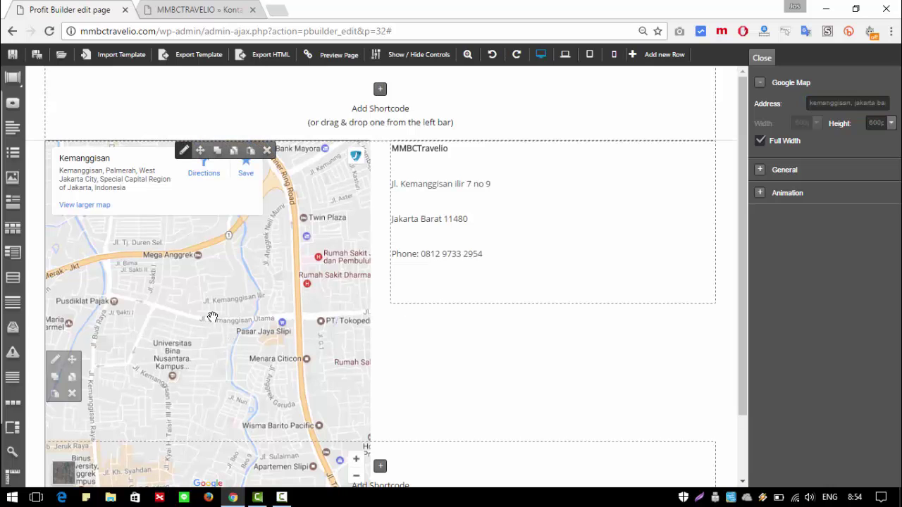
Step: Pan the map preview to a street-level view of Jl. Kemanggisan Ilir
scroll(212, 317, "up", 4)
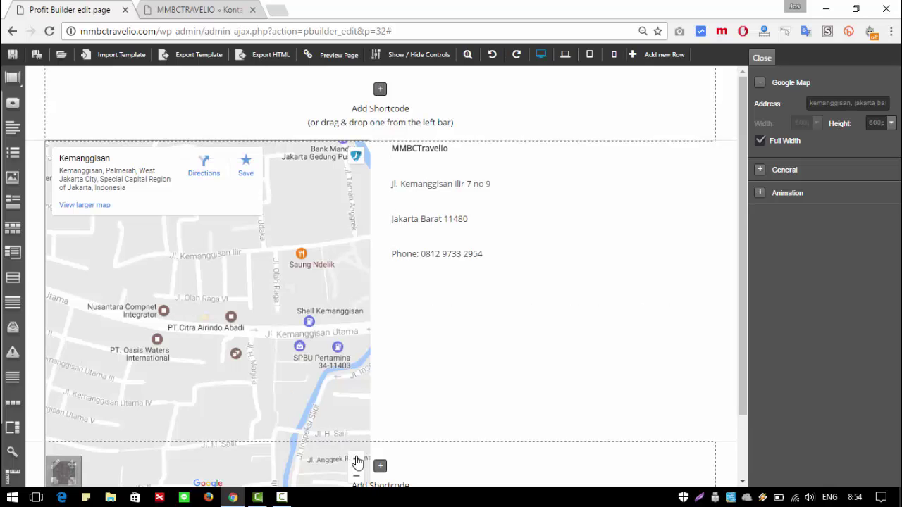
left_click(379, 466)
left_click(698, 368)
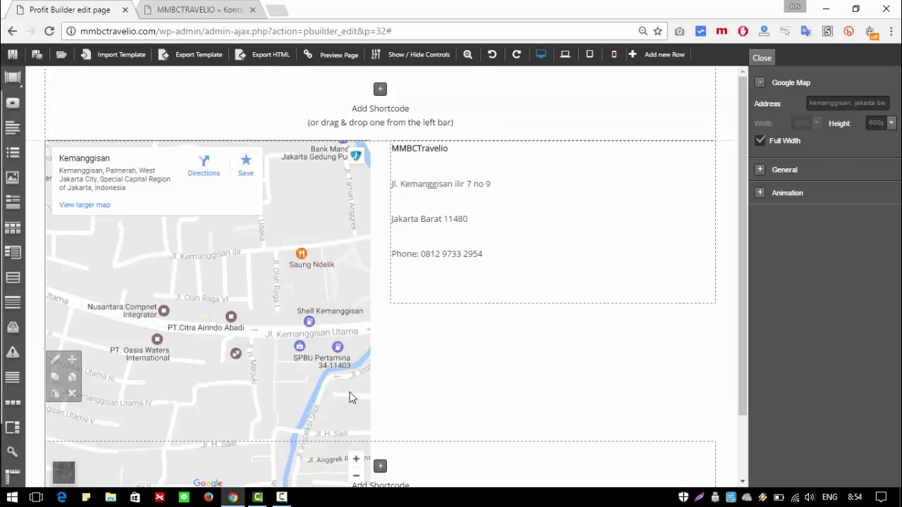
scroll(294, 324, "down", 1)
scroll(294, 326, "up", 1)
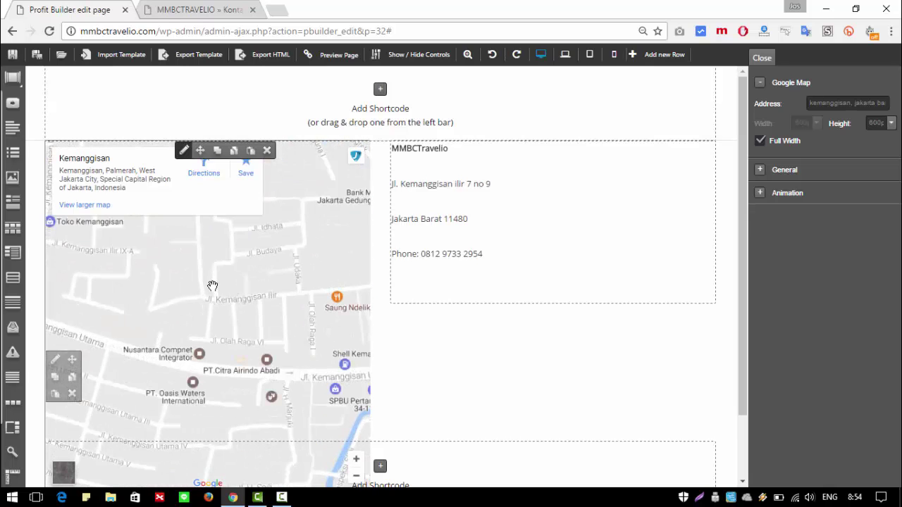
scroll(212, 286, "up", 1)
scroll(195, 354, "up", 1)
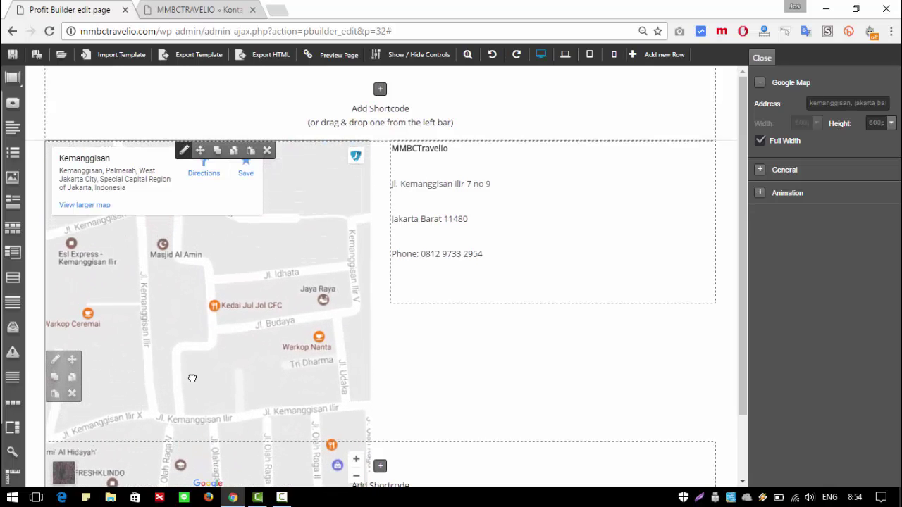
left_click_drag(192, 378, 250, 391)
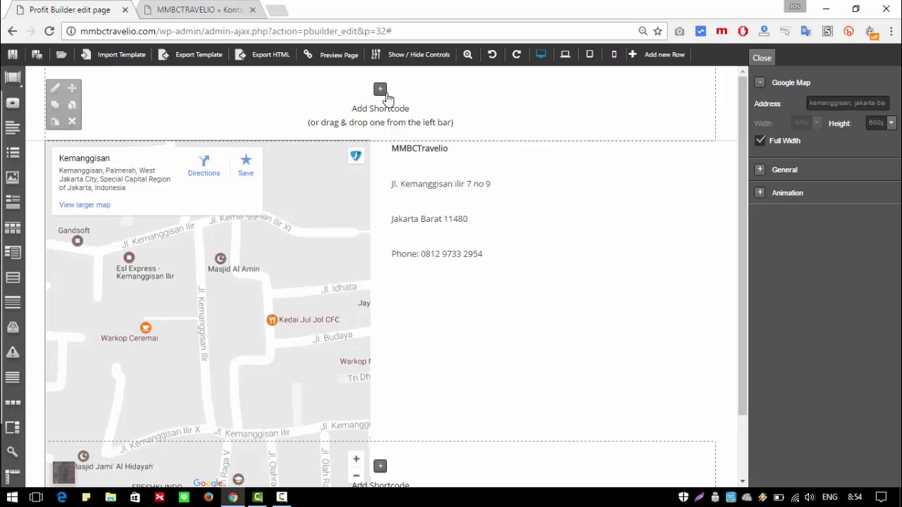
Step: Insert a Basic Image element in the top row using the colour-swatch picture from the Media Library
left_click(379, 91)
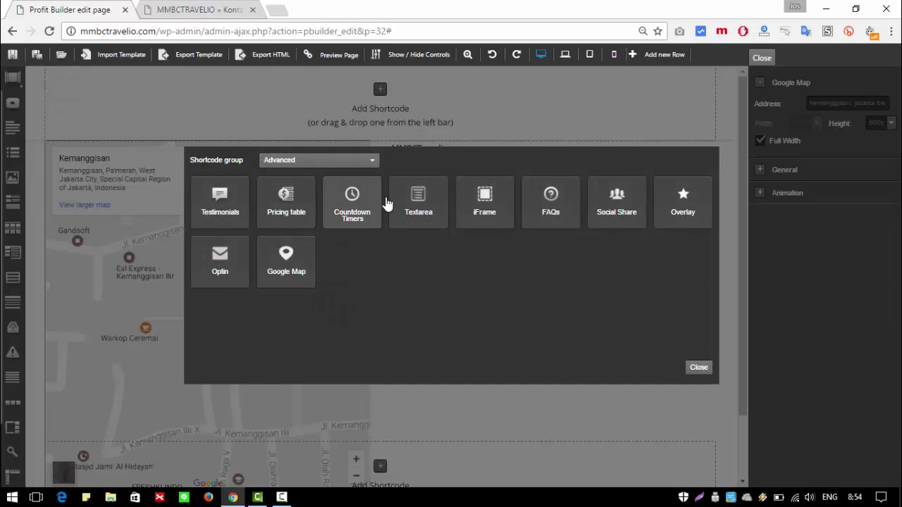
left_click(334, 163)
left_click(326, 176)
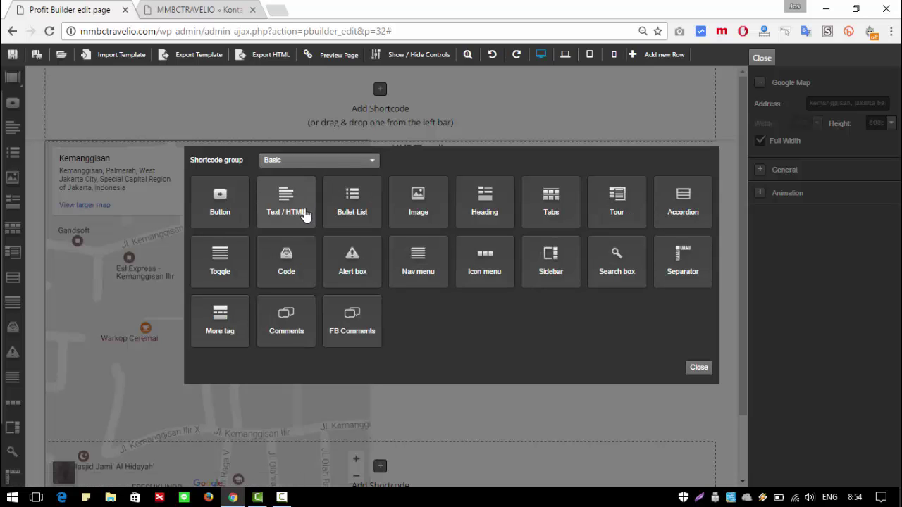
left_click(420, 213)
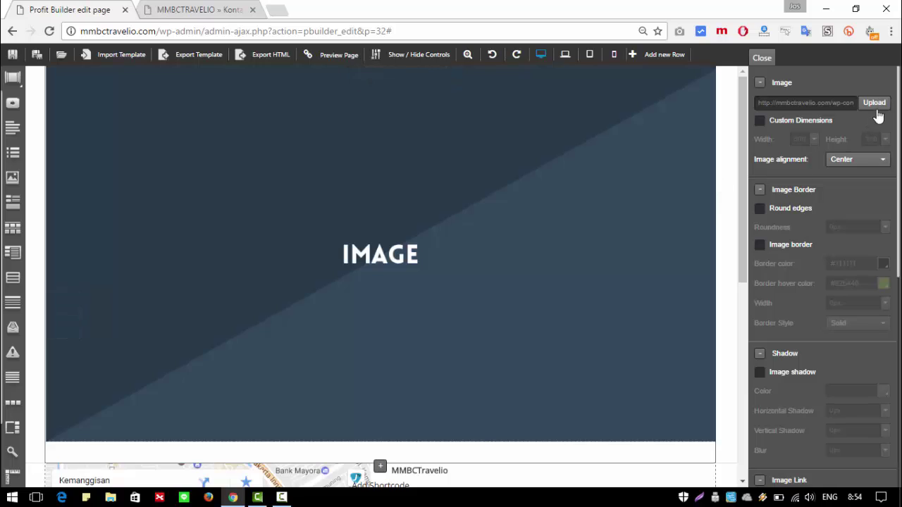
left_click(872, 105)
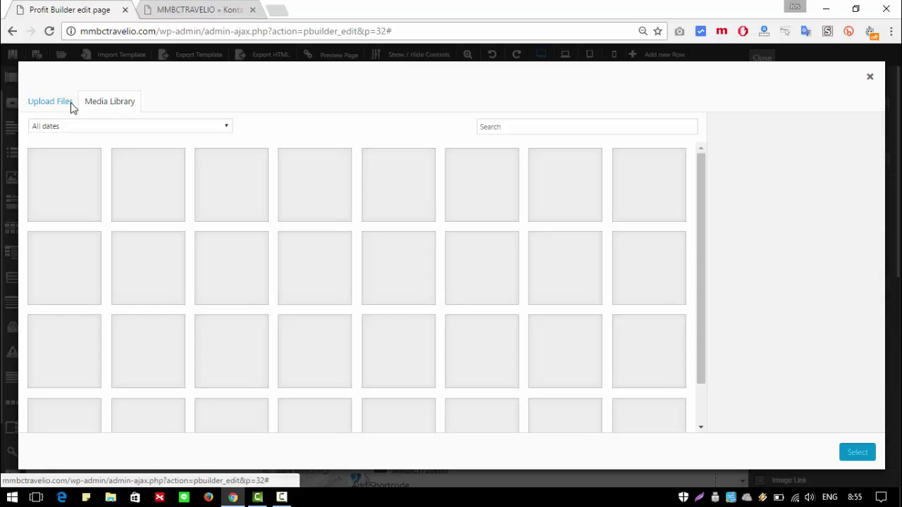
left_click(70, 106)
left_click(88, 106)
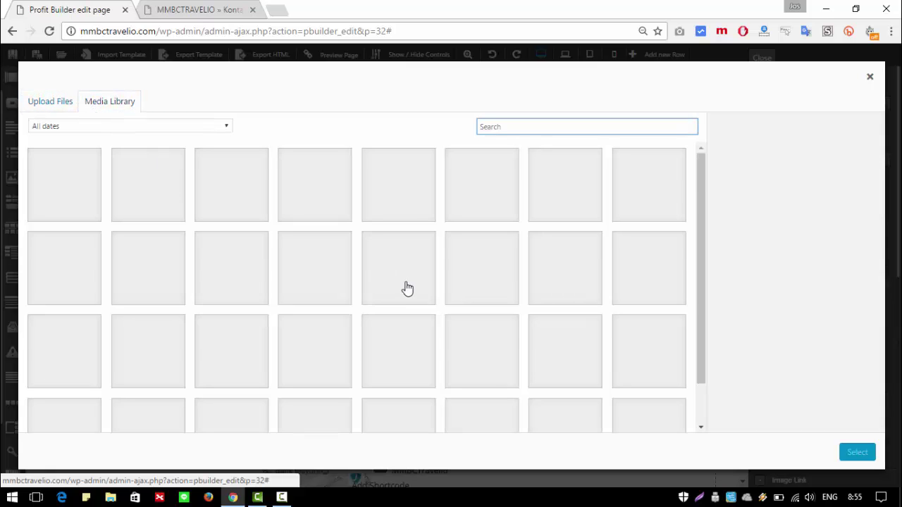
scroll(402, 289, "down", 1)
scroll(401, 290, "up", 1)
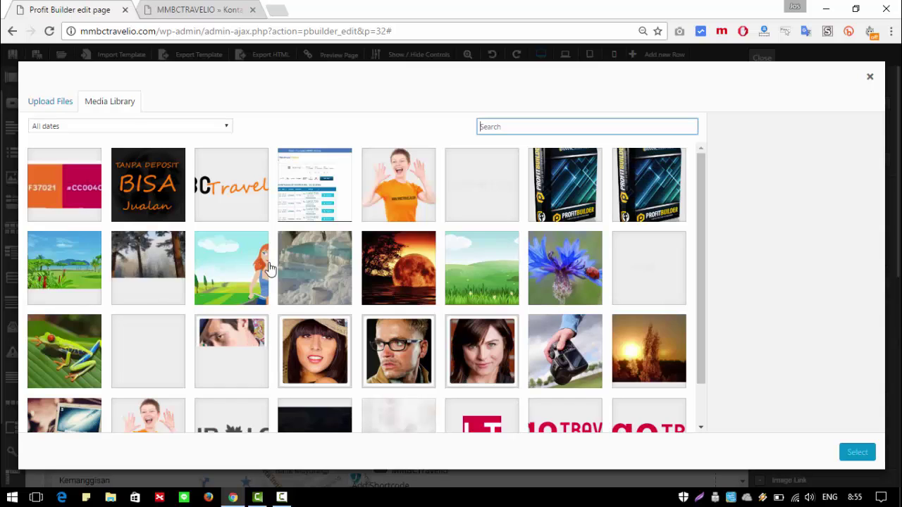
left_click(72, 186)
left_click(856, 452)
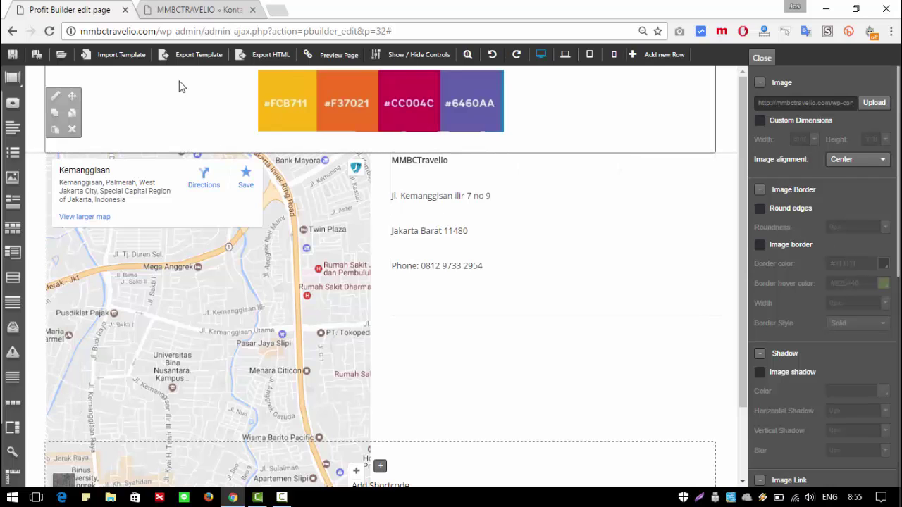
Step: Check the reloaded live Kontak page, then delete the colour-palette image from the builder
left_click(162, 10)
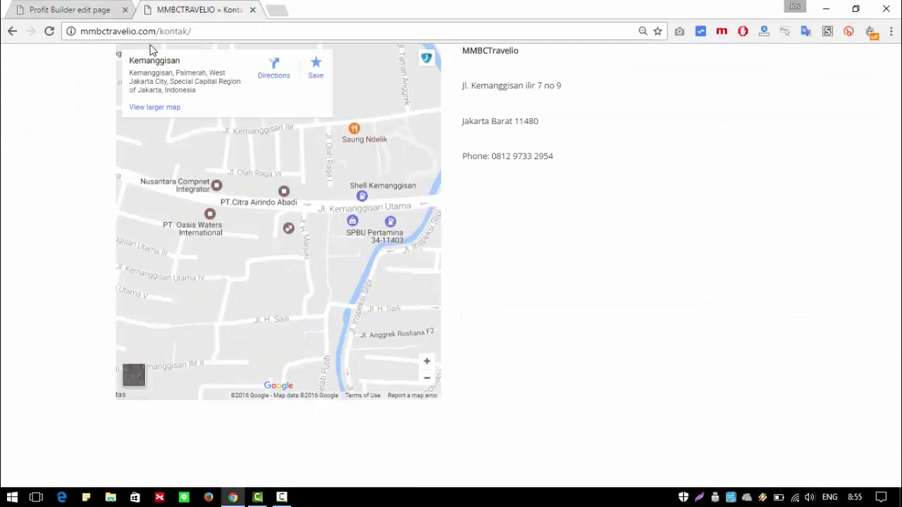
left_click(53, 32)
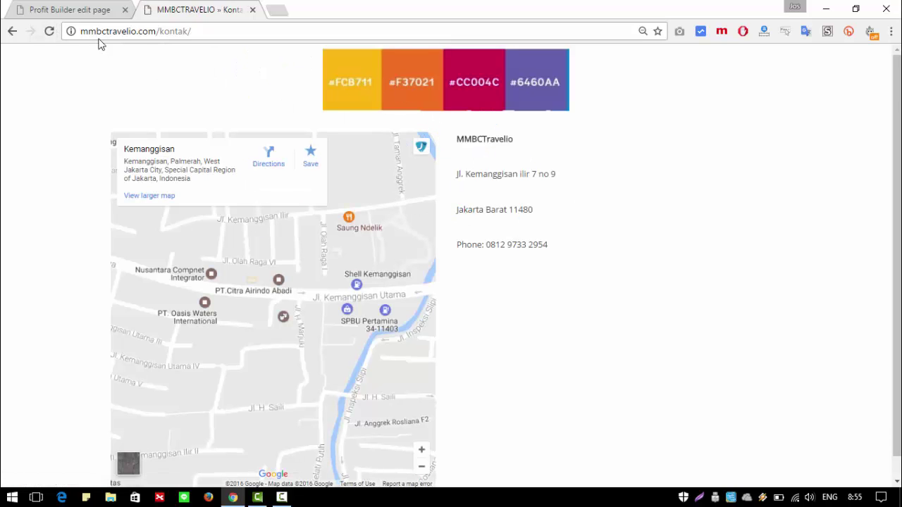
left_click(83, 8)
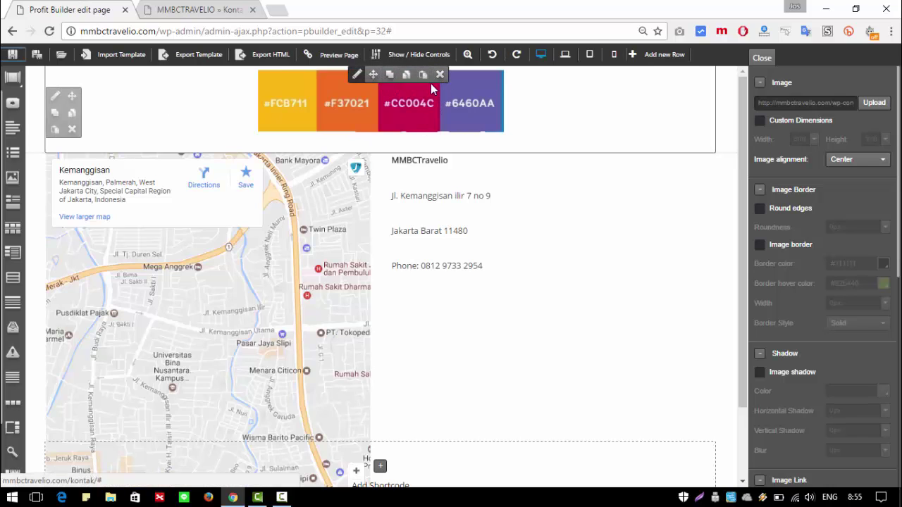
left_click(440, 74)
left_click(505, 125)
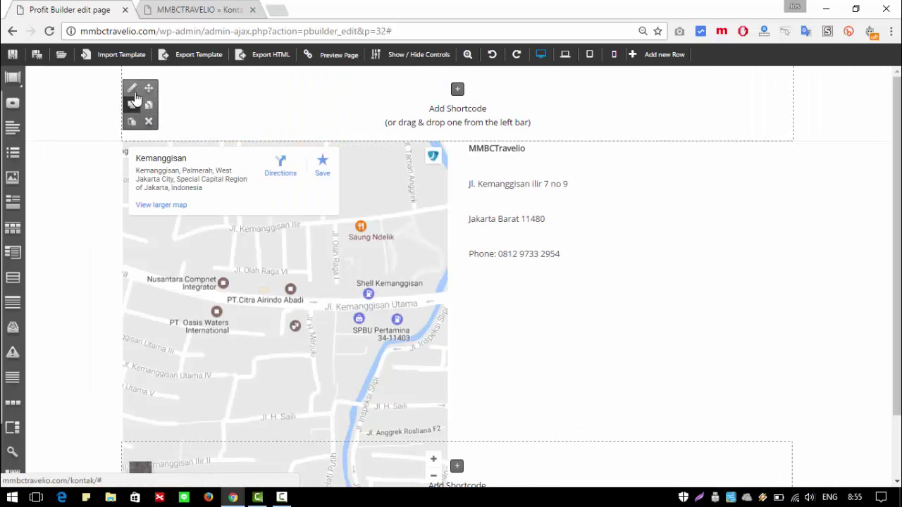
Step: Add a Text/HTML element to the empty top row
left_click(134, 90)
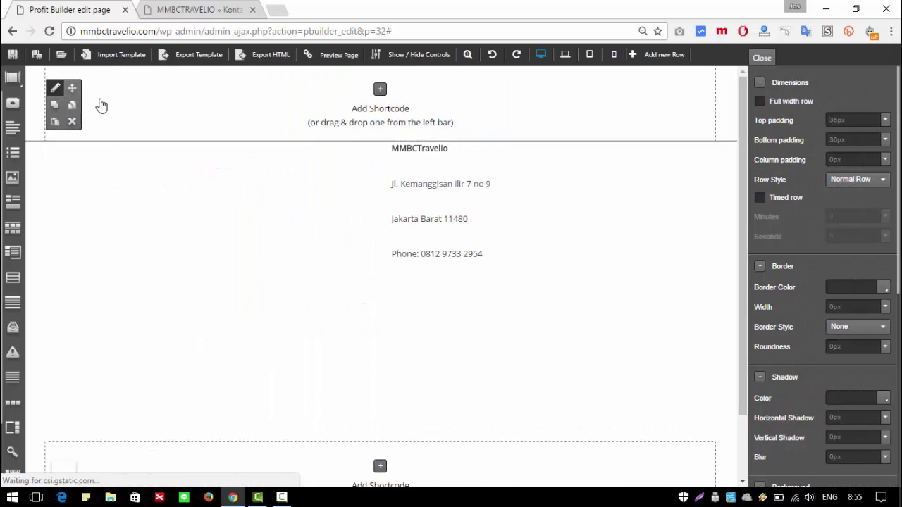
left_click(380, 89)
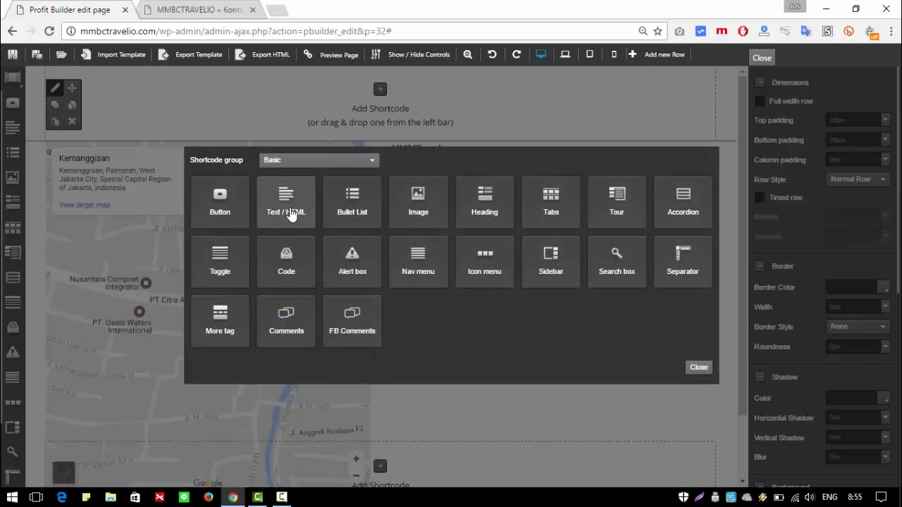
left_click(289, 213)
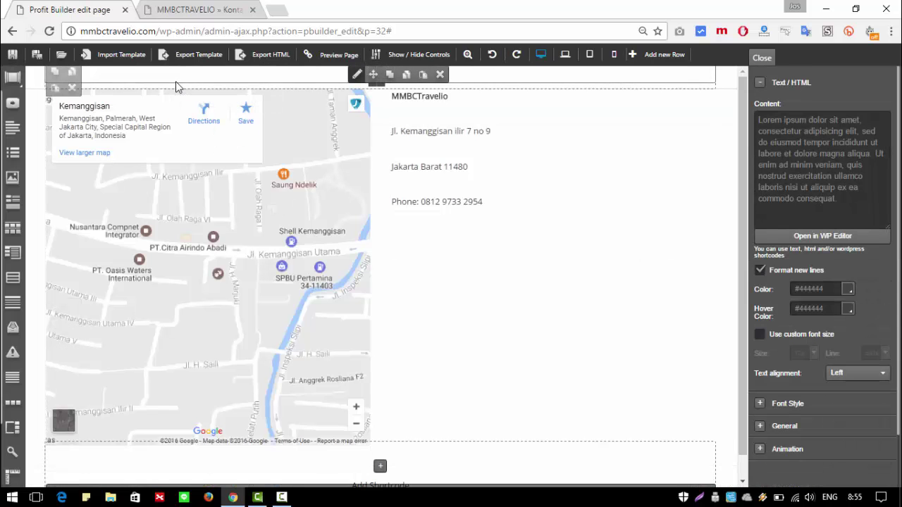
Step: Replace the placeholder text with 'Contact' formatted as Heading 1 in the WP Editor and save
triple_click(816, 165)
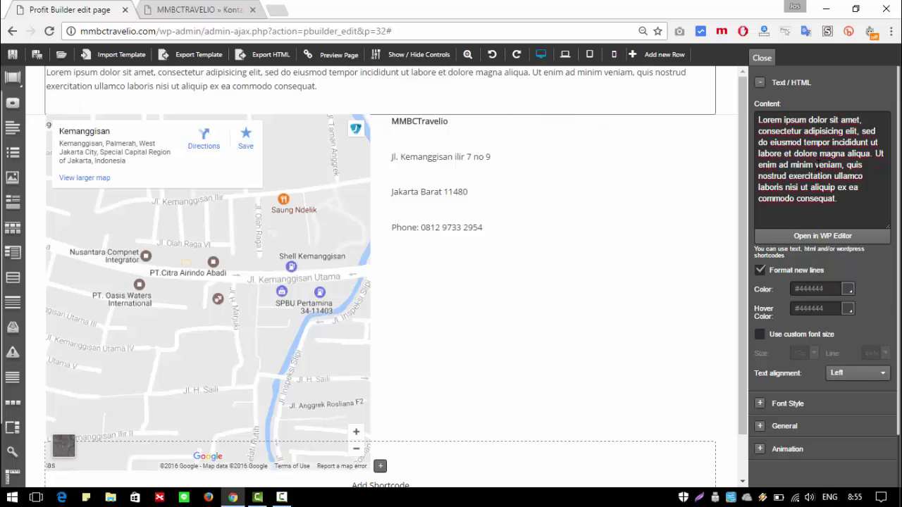
left_click(843, 239)
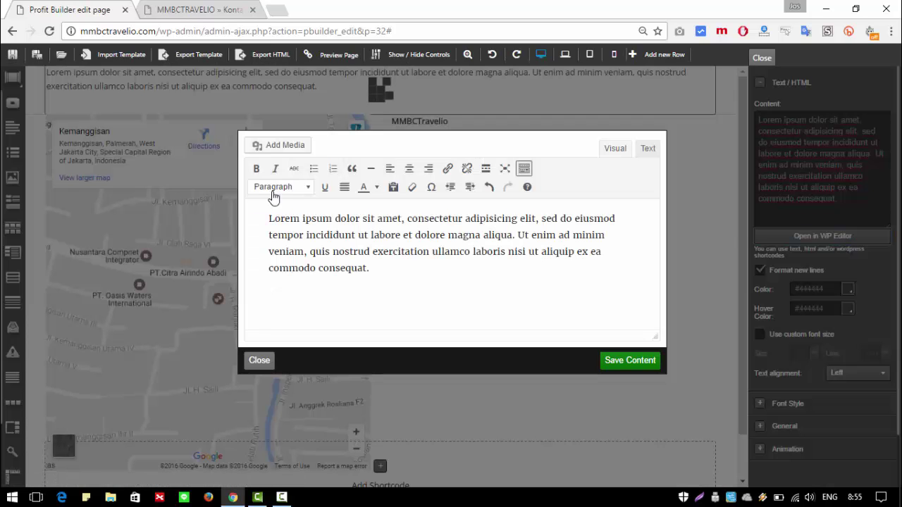
left_click(302, 187)
left_click(295, 235)
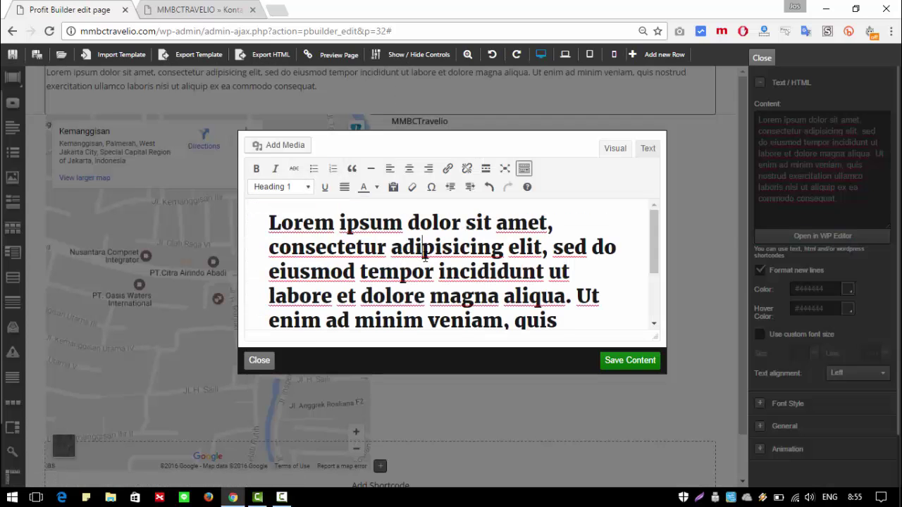
triple_click(425, 257)
type("Contact")
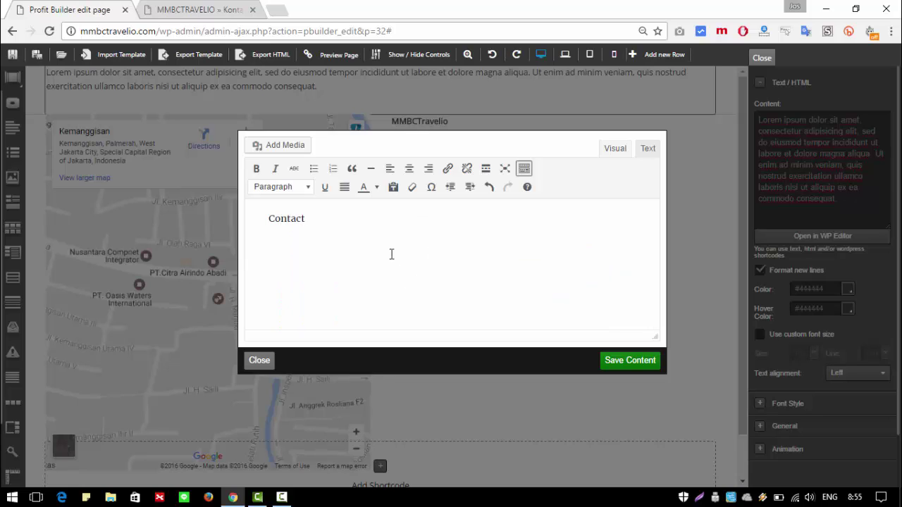
key("ctrl+a")
left_click(296, 193)
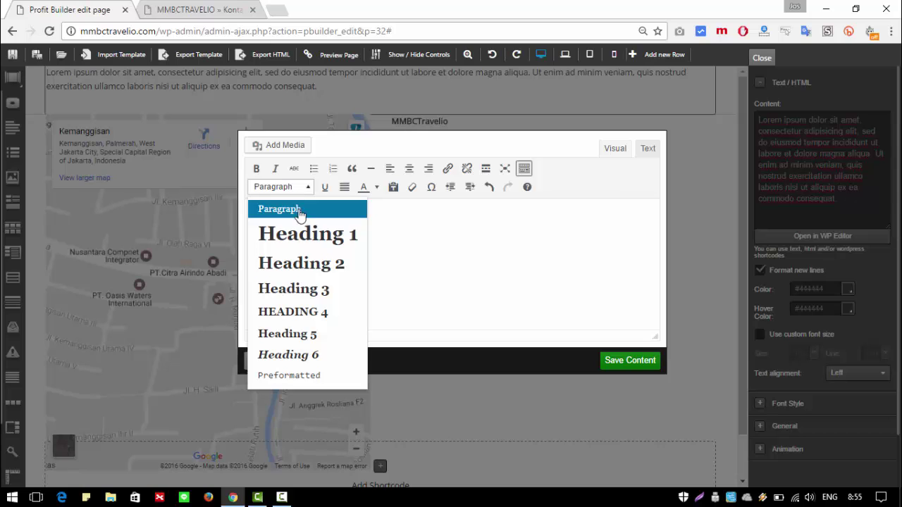
left_click(307, 233)
left_click(444, 249)
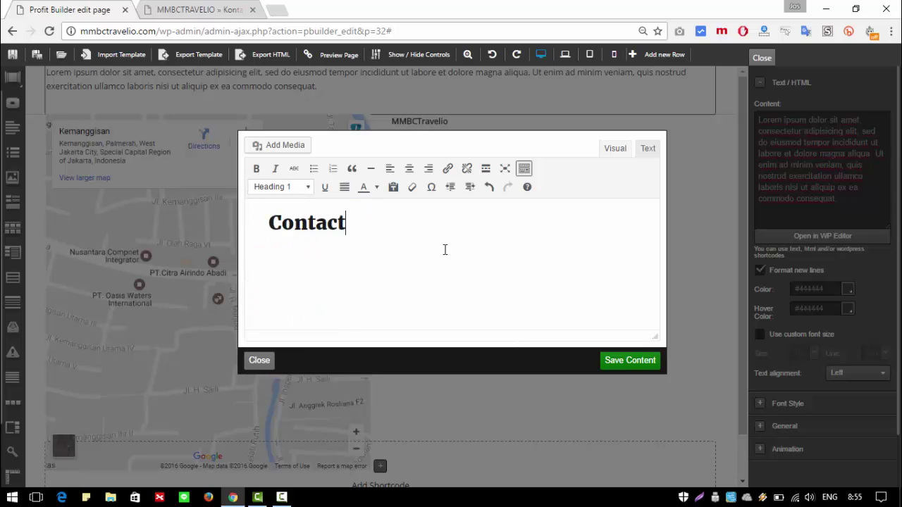
left_click(622, 363)
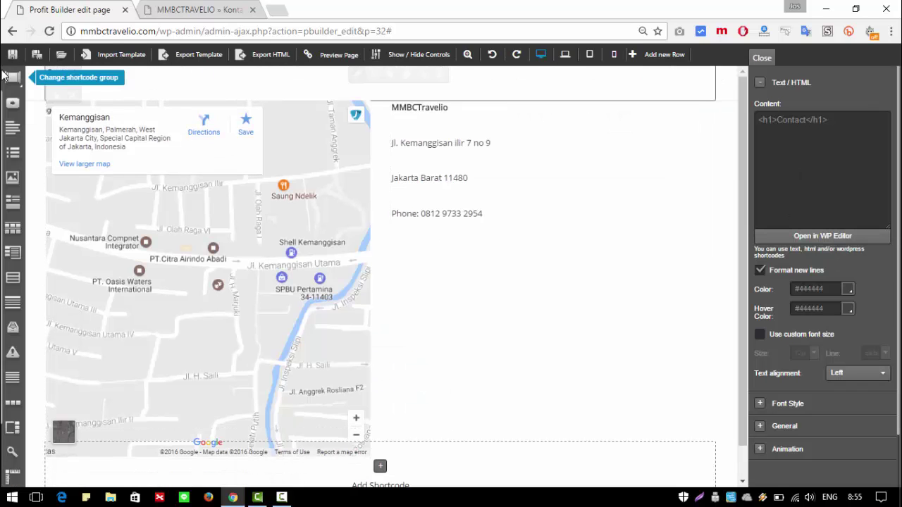
left_click(207, 8)
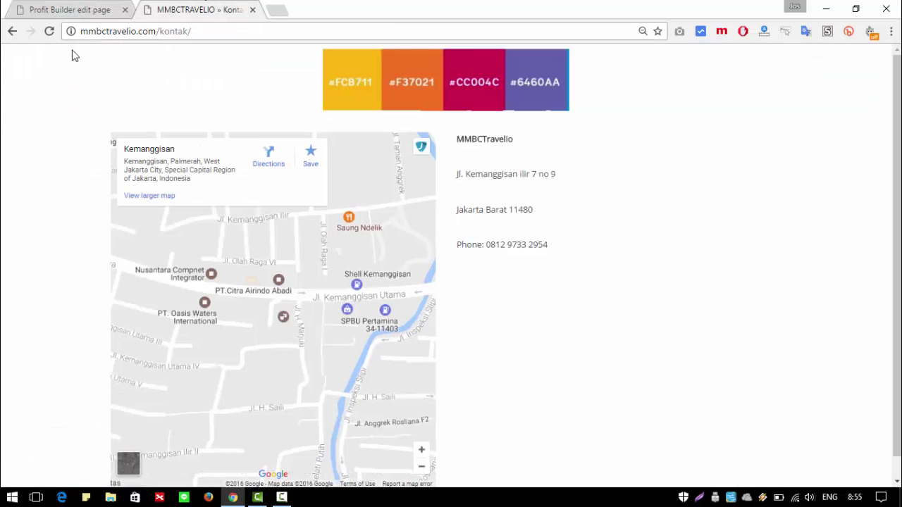
left_click(50, 32)
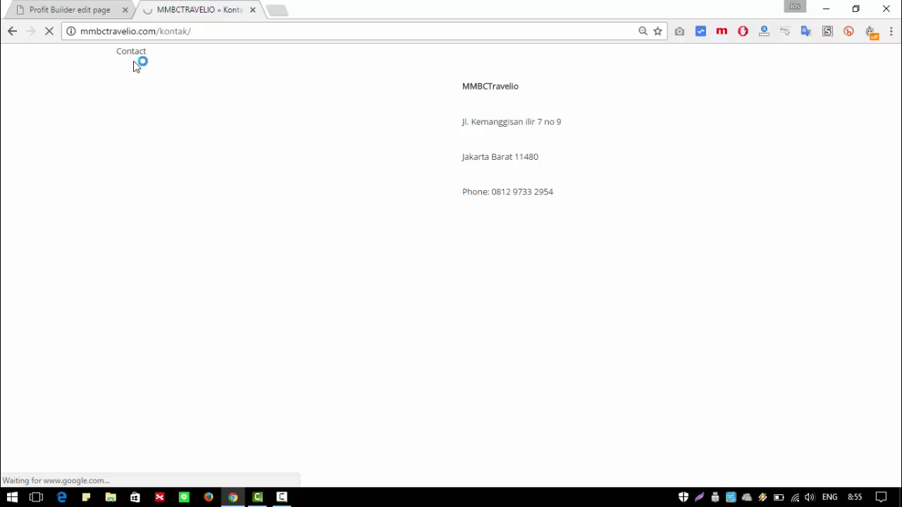
key("ctrl+Tab")
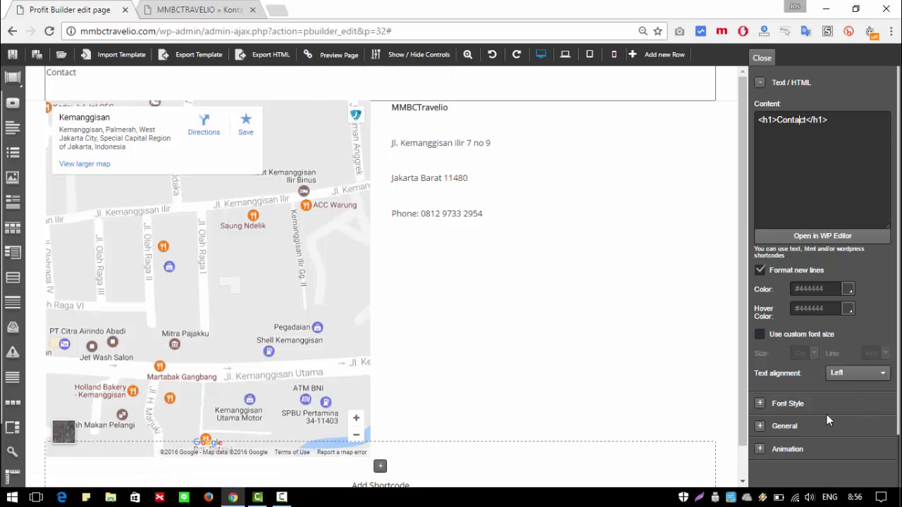
Step: Set the Contact heading's font to Tahoma with the regular style
left_click(790, 412)
scroll(813, 397, "down", 2)
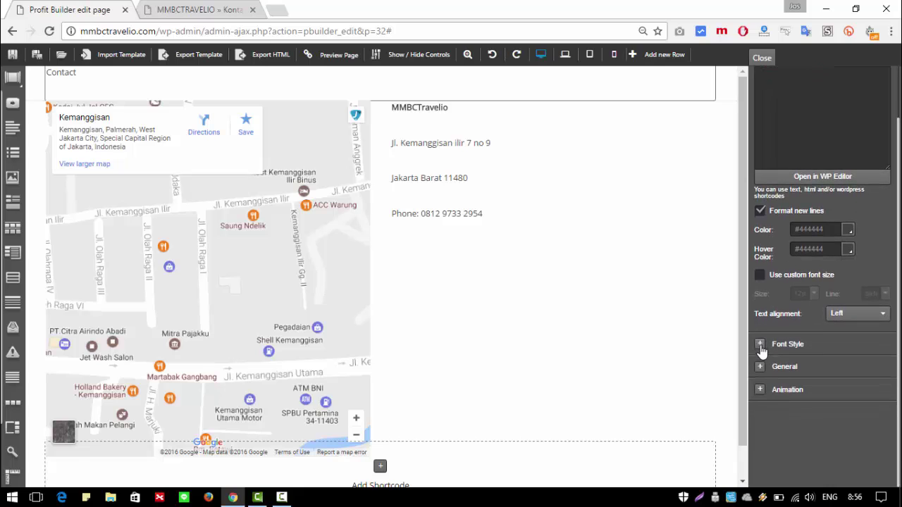
left_click(768, 344)
left_click(876, 365)
scroll(877, 391, "down", 3)
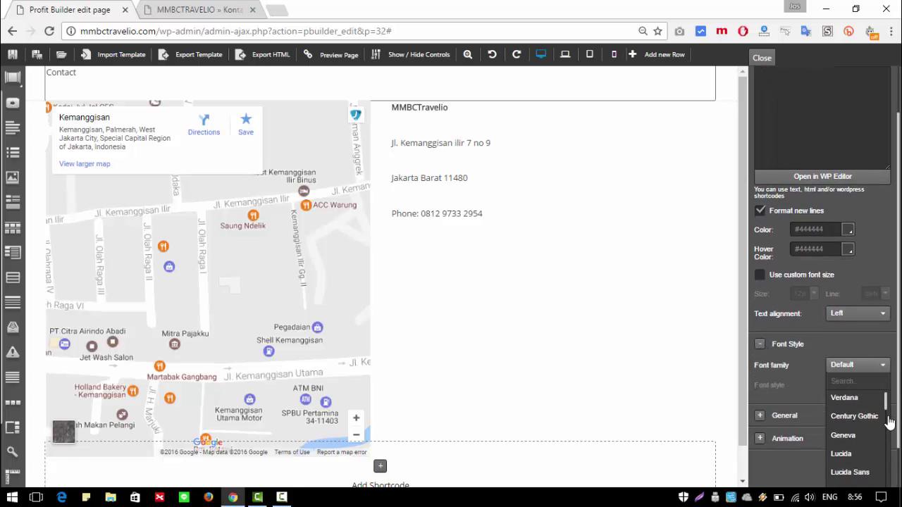
scroll(881, 393, "up", 2)
left_click(812, 398)
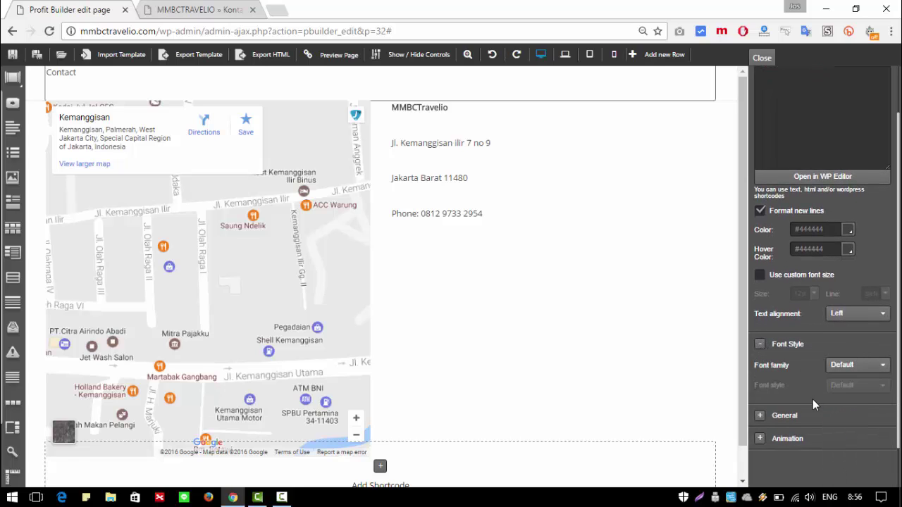
left_click(864, 369)
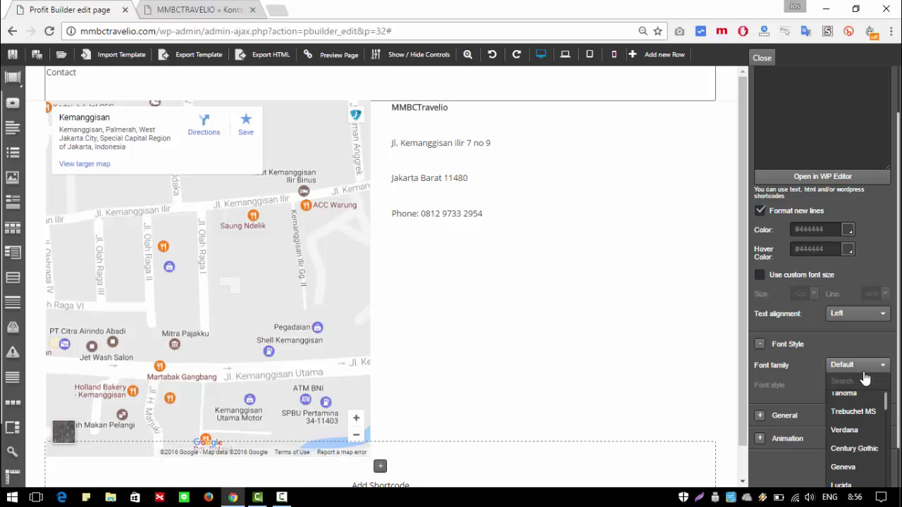
left_click(849, 394)
left_click(859, 387)
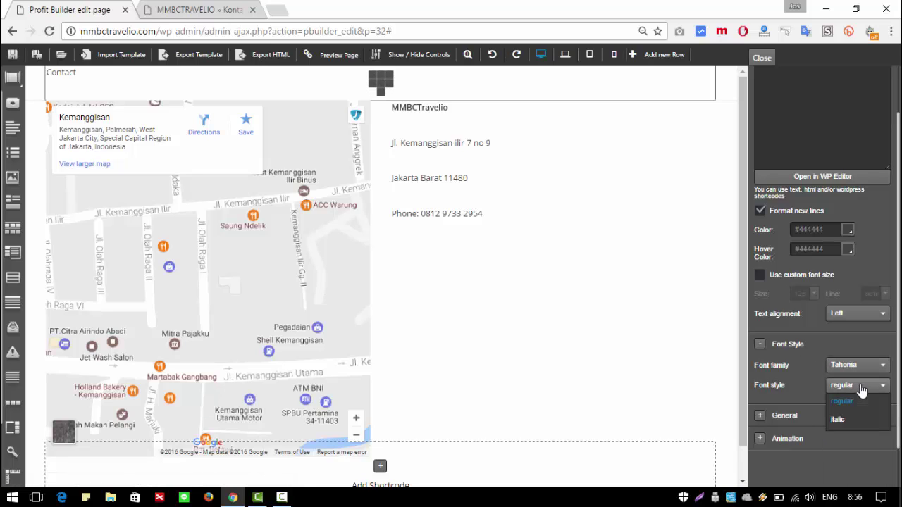
left_click(845, 328)
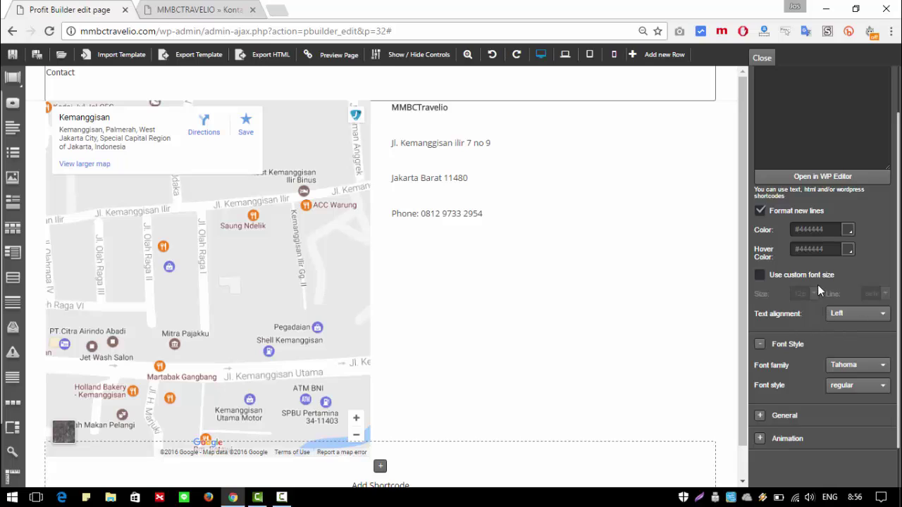
Step: Turn on a custom font size of 46 for the heading
left_click(760, 276)
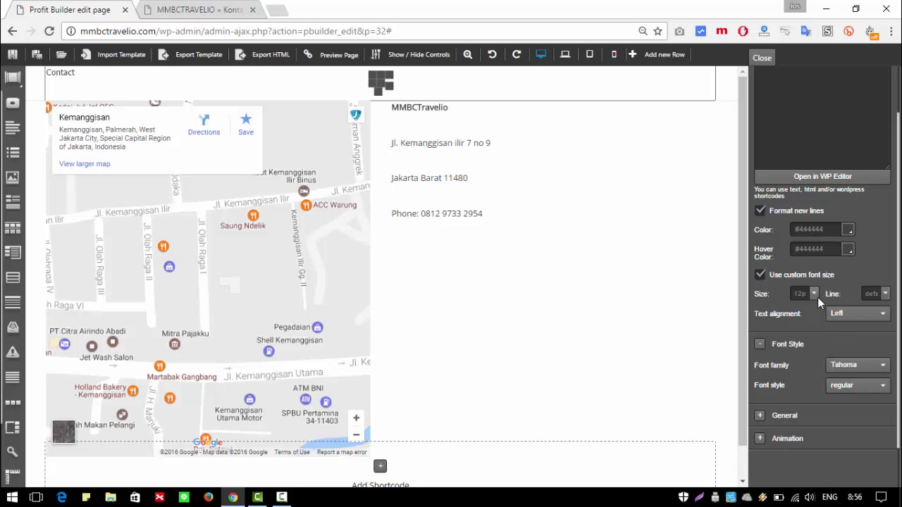
left_click(814, 296)
left_click(819, 319)
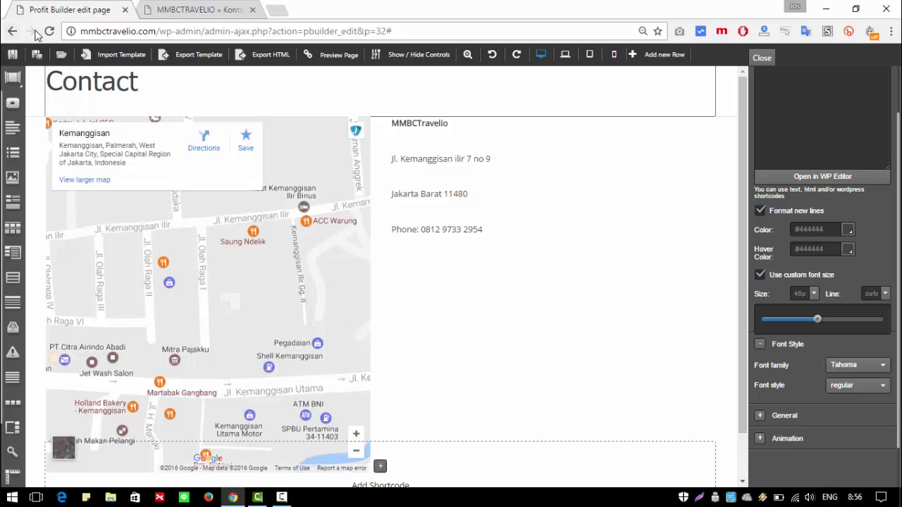
left_click(196, 8)
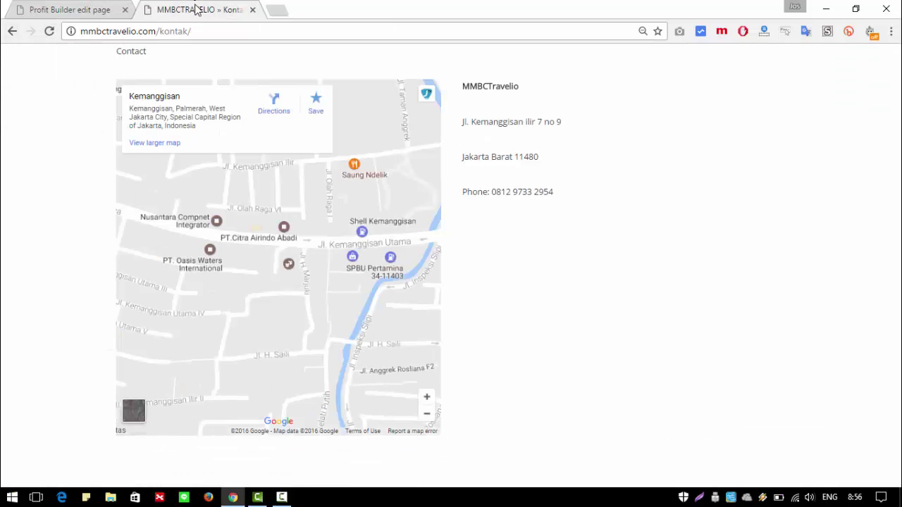
left_click(51, 32)
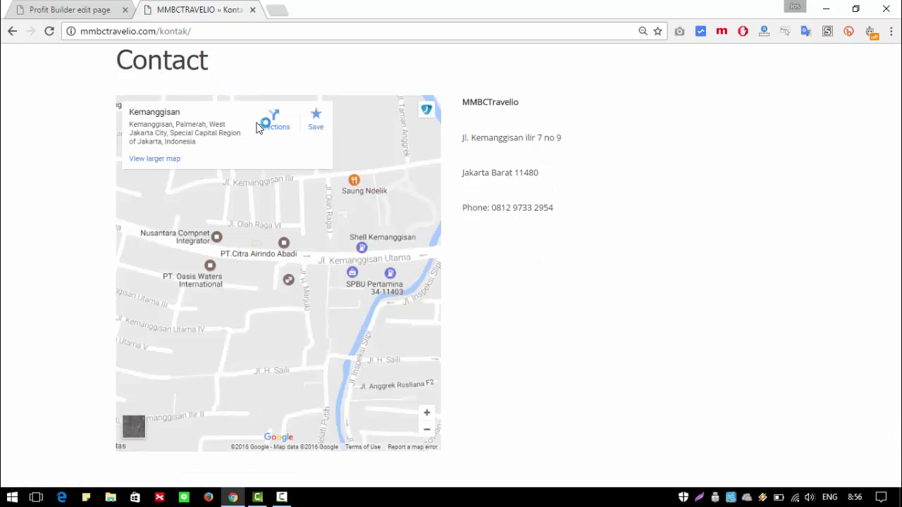
left_click(48, 7)
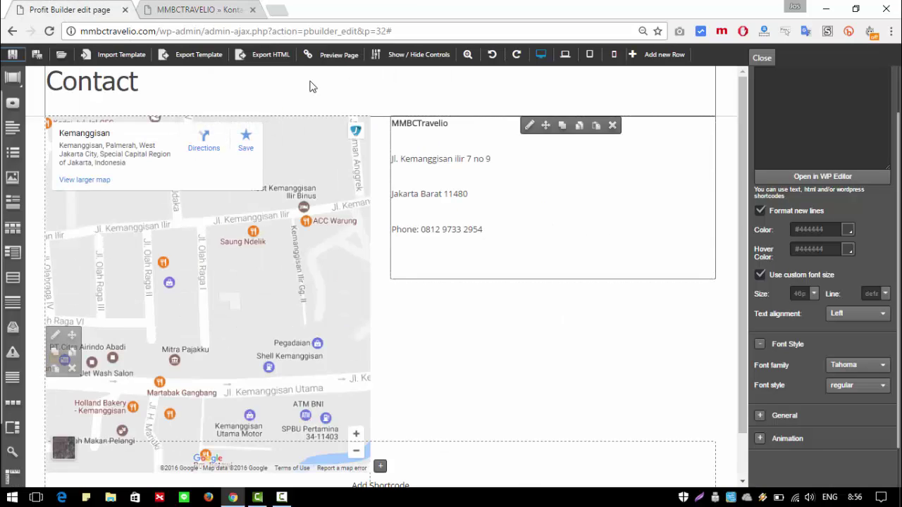